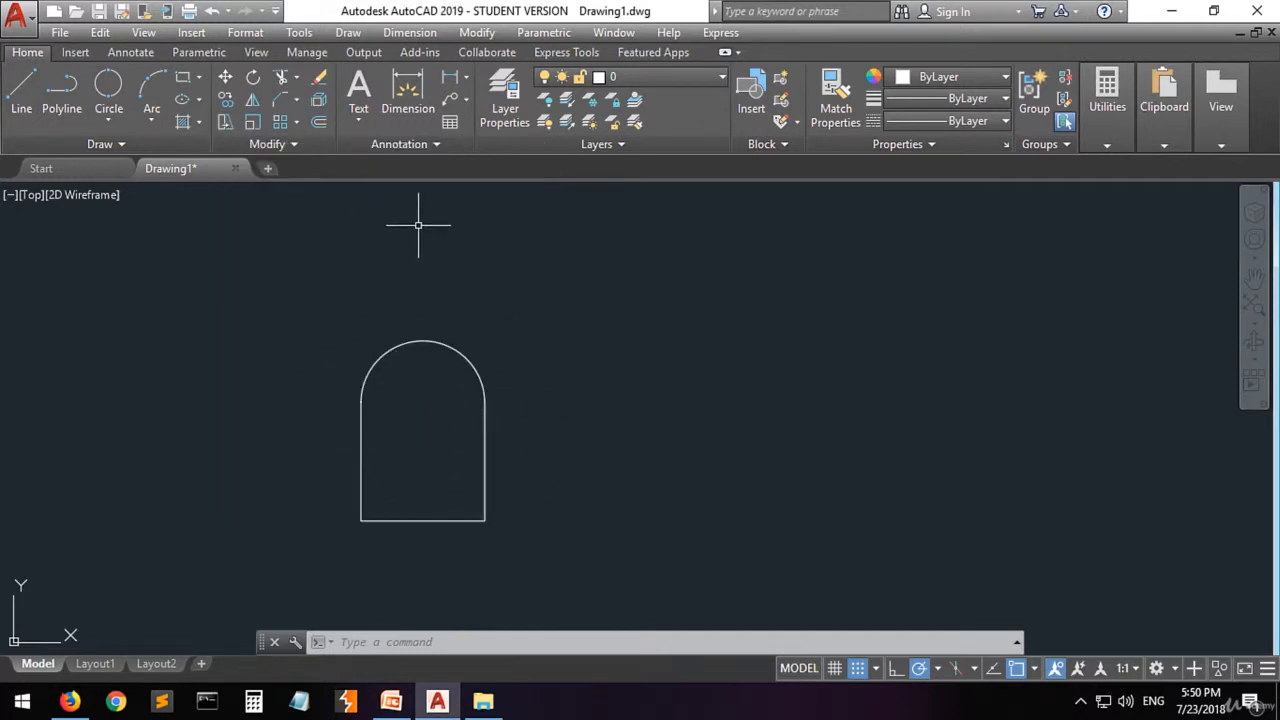
Step: Stretch the arched top of the outline 70 units straight up, using the arc's center as the base point
{"action": "left_click", "coordinate": [223, 121]}
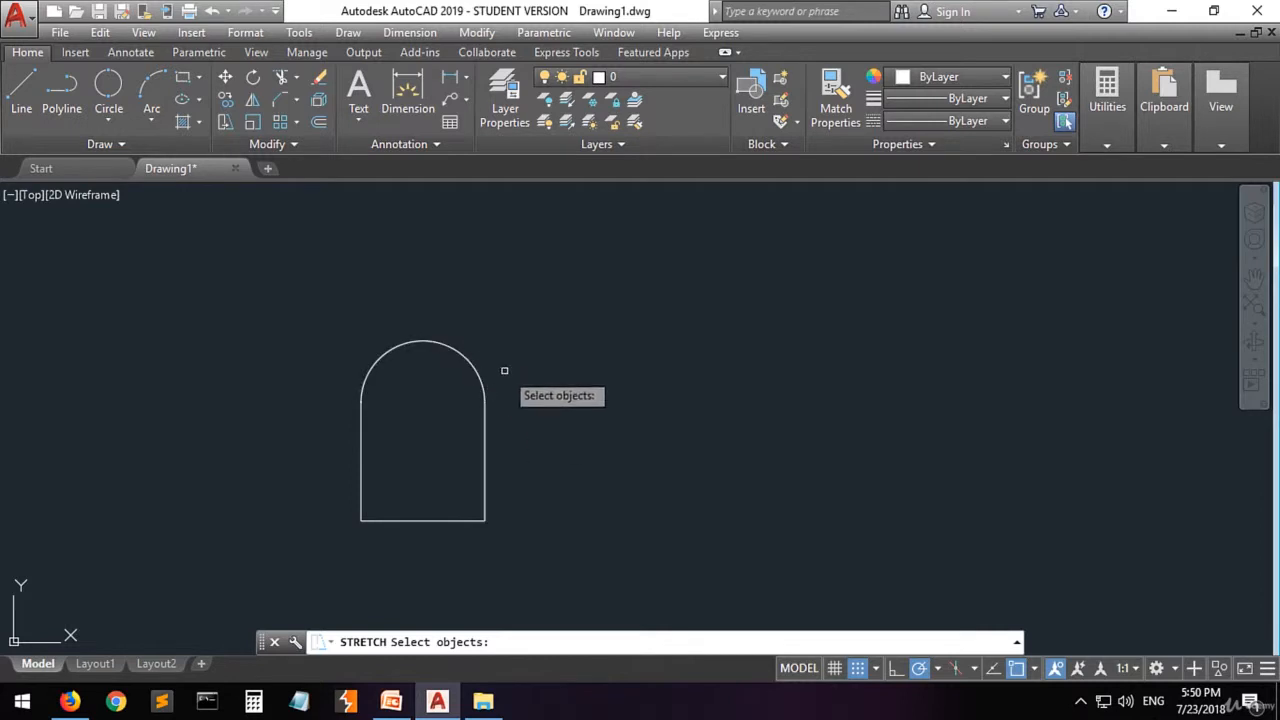
{"action": "left_click", "coordinate": [490, 300]}
{"action": "left_click", "coordinate": [352, 451]}
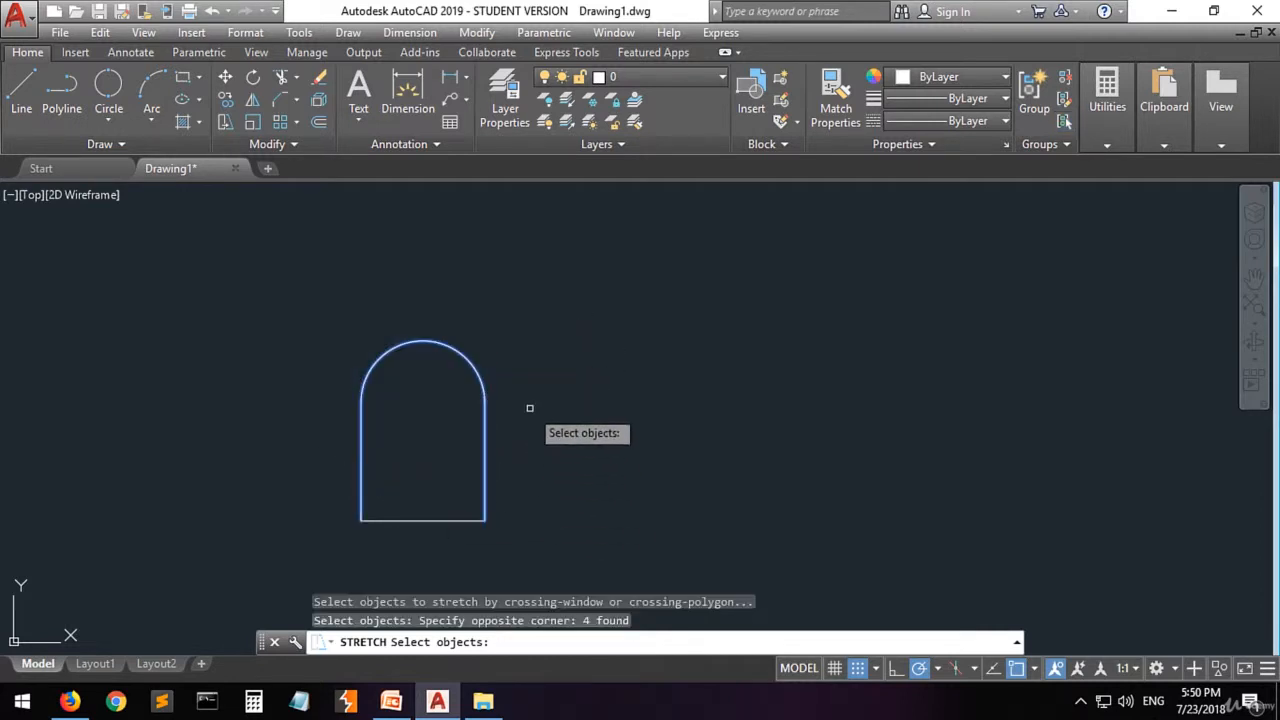
{"action": "key", "text": "Return"}
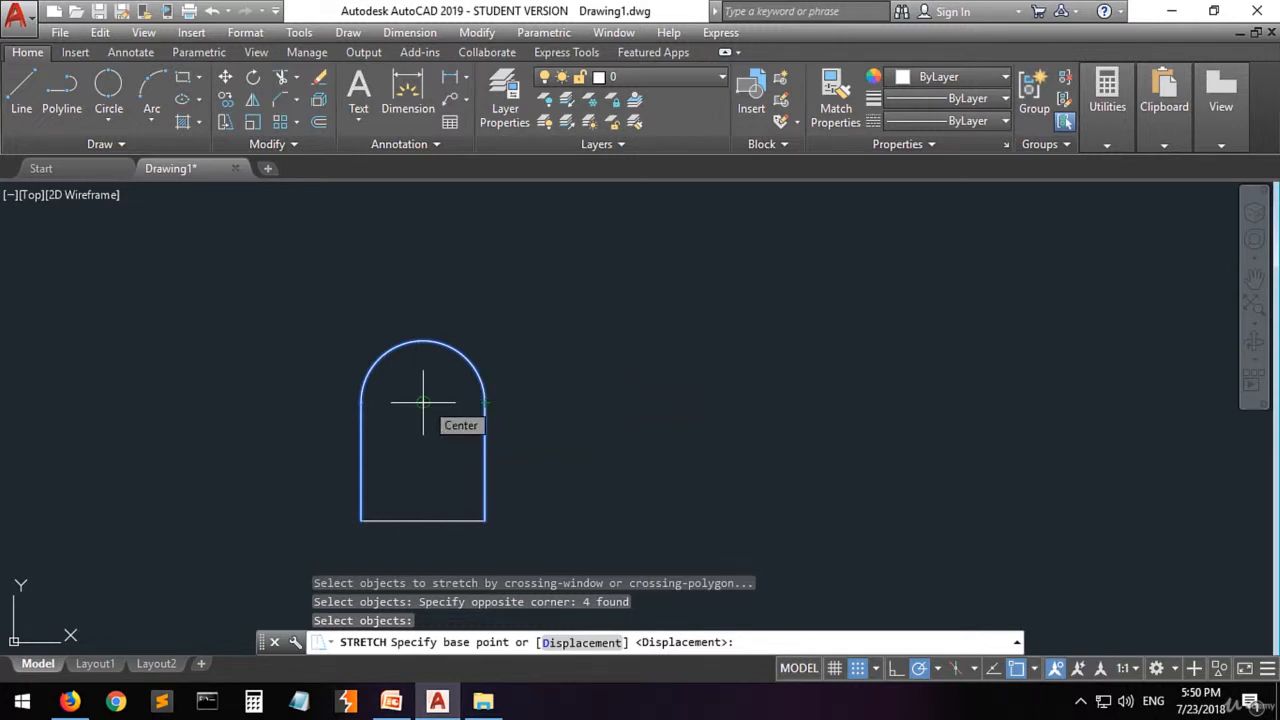
{"action": "left_click", "coordinate": [423, 402]}
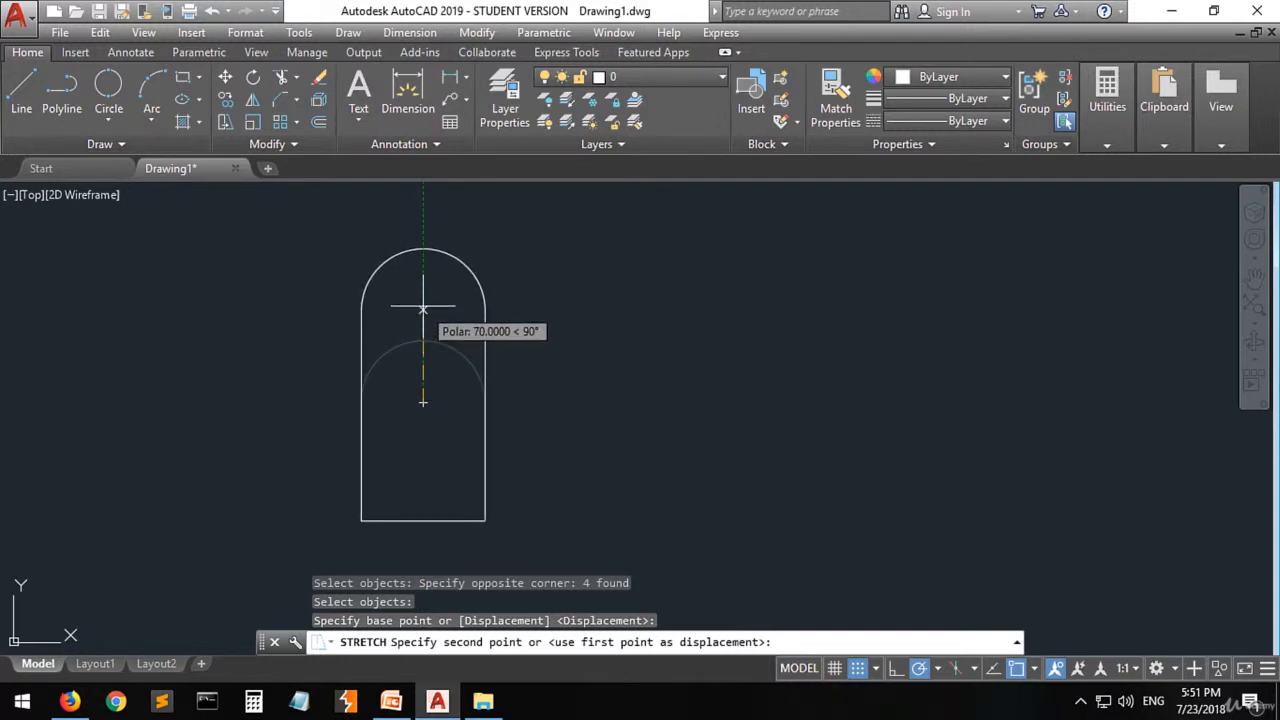
{"action": "left_click", "coordinate": [423, 305]}
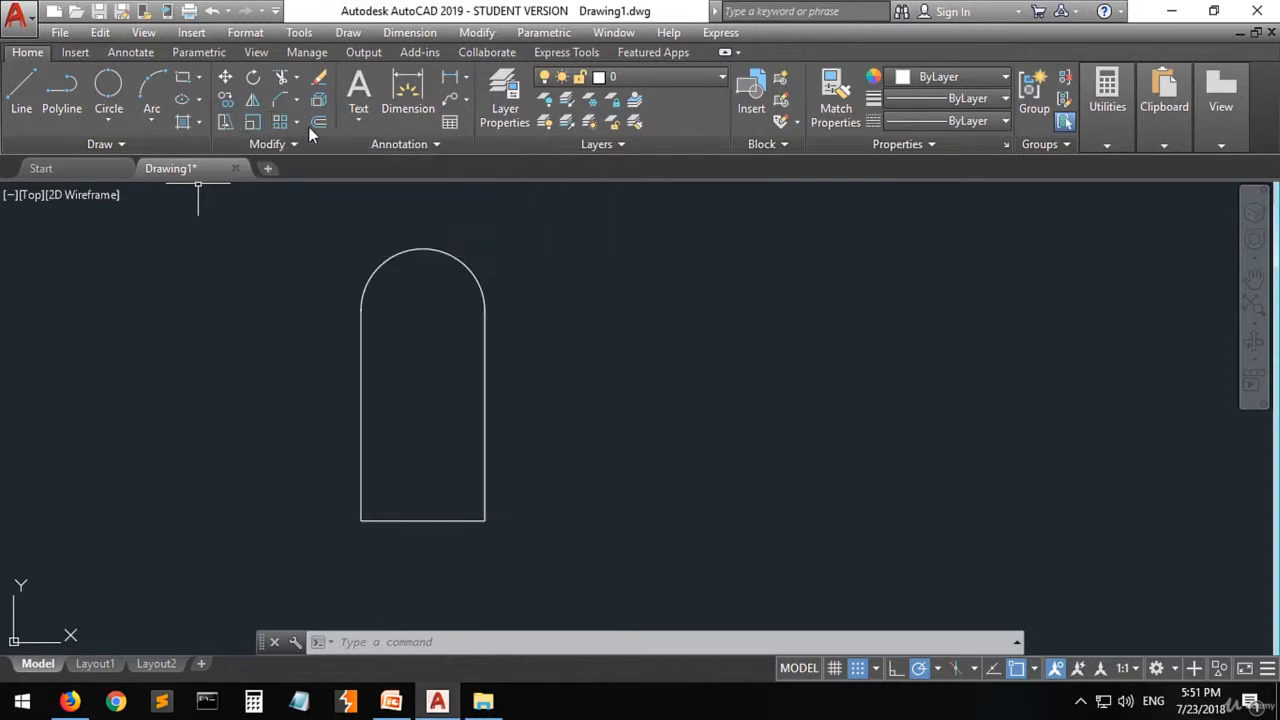
Step: Offset both vertical sides of the arched outline outward by 10 units
{"action": "left_click", "coordinate": [317, 128]}
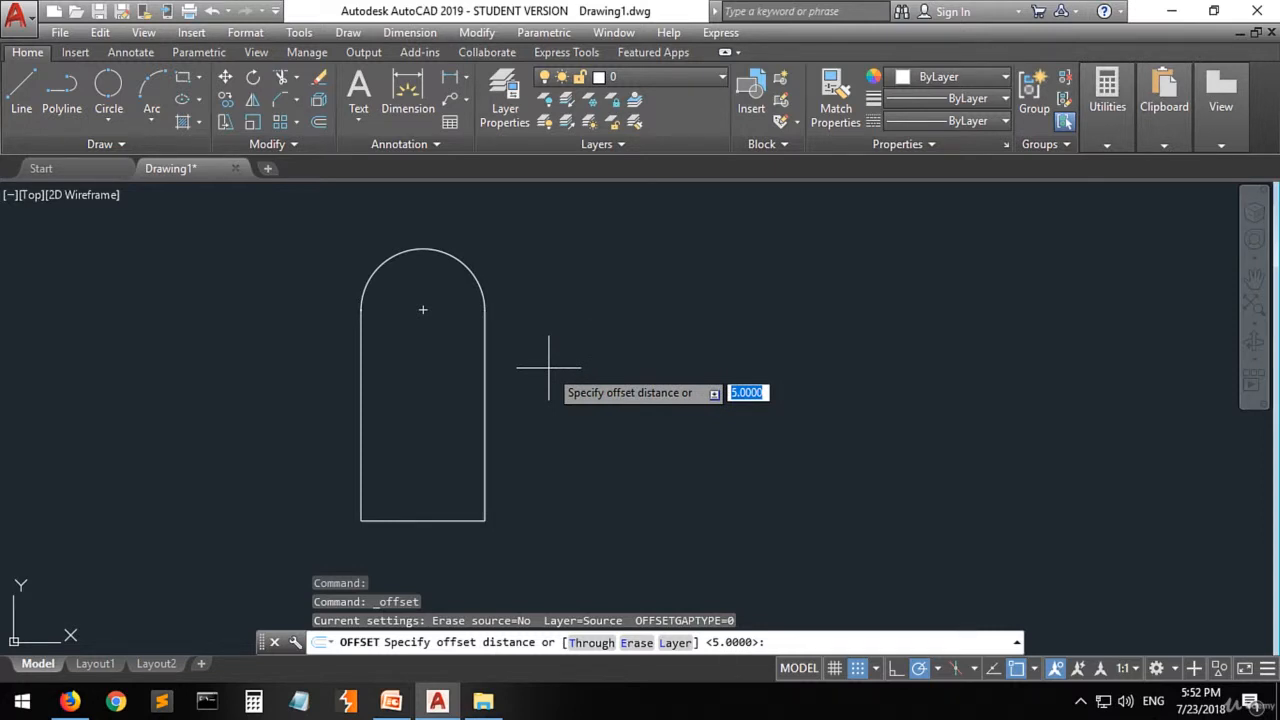
{"action": "type", "text": "10"}
{"action": "key", "text": "Return"}
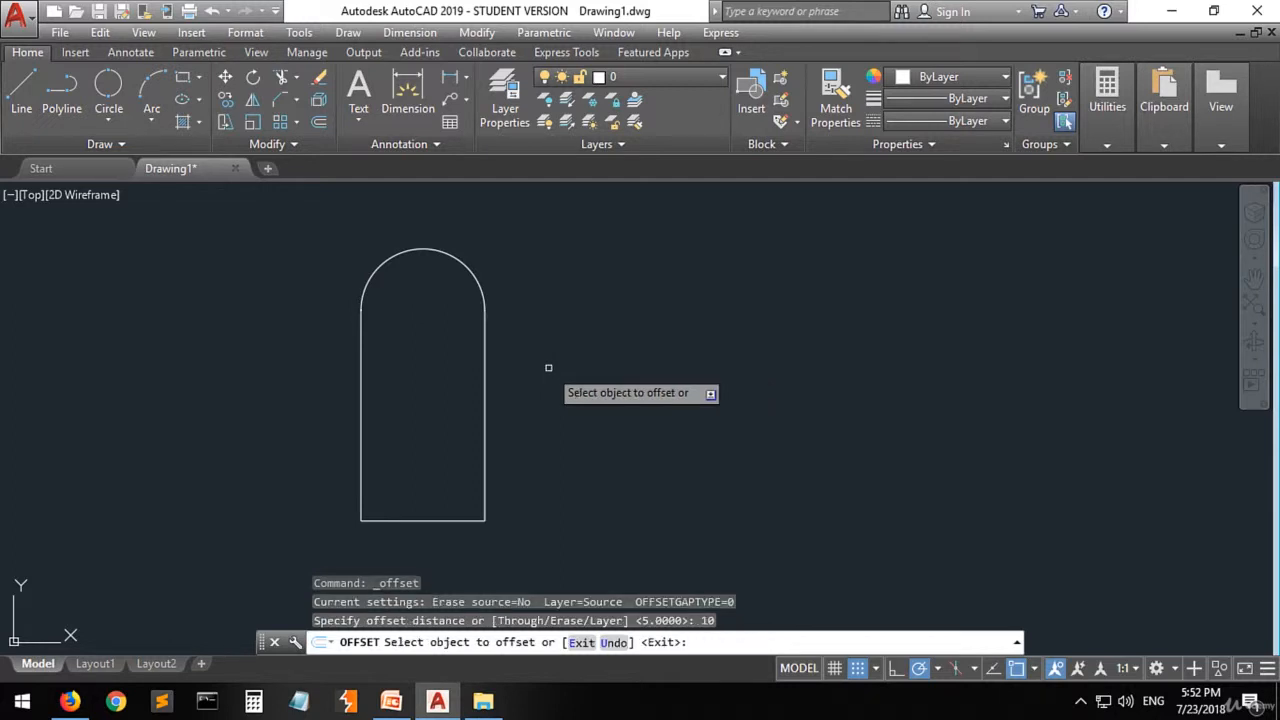
{"action": "left_click", "coordinate": [487, 404]}
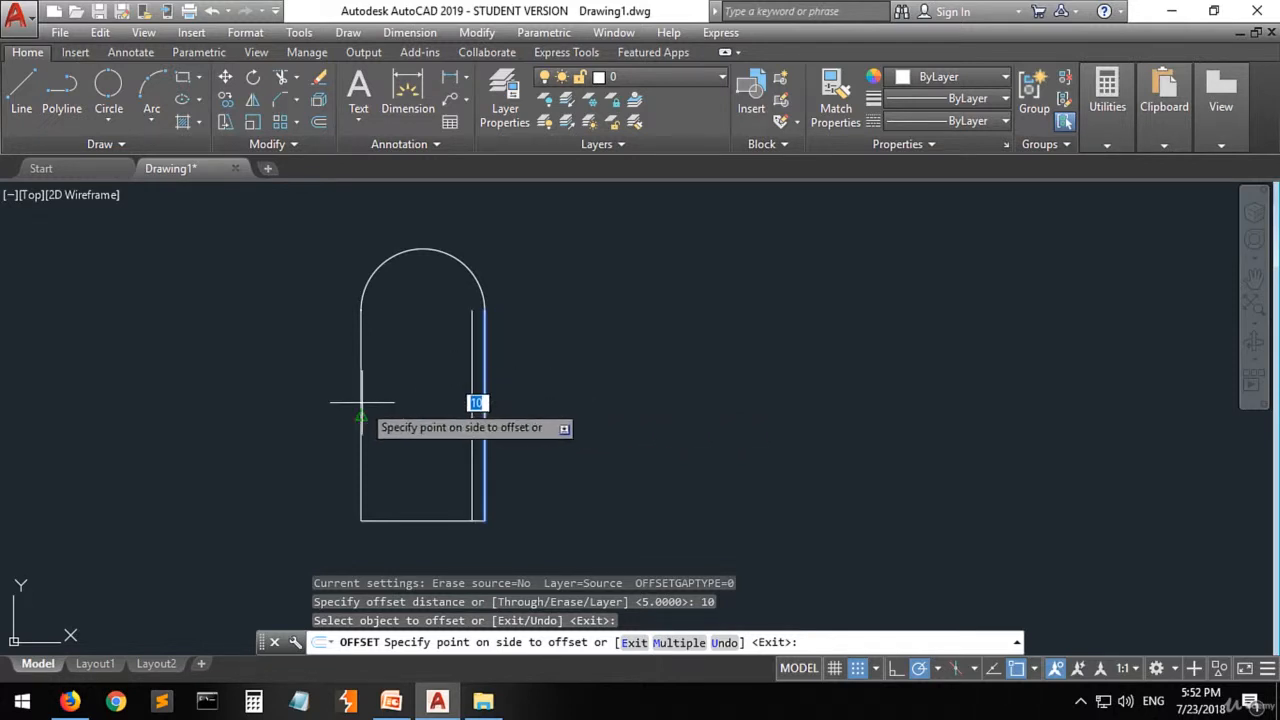
{"action": "left_click", "coordinate": [516, 390]}
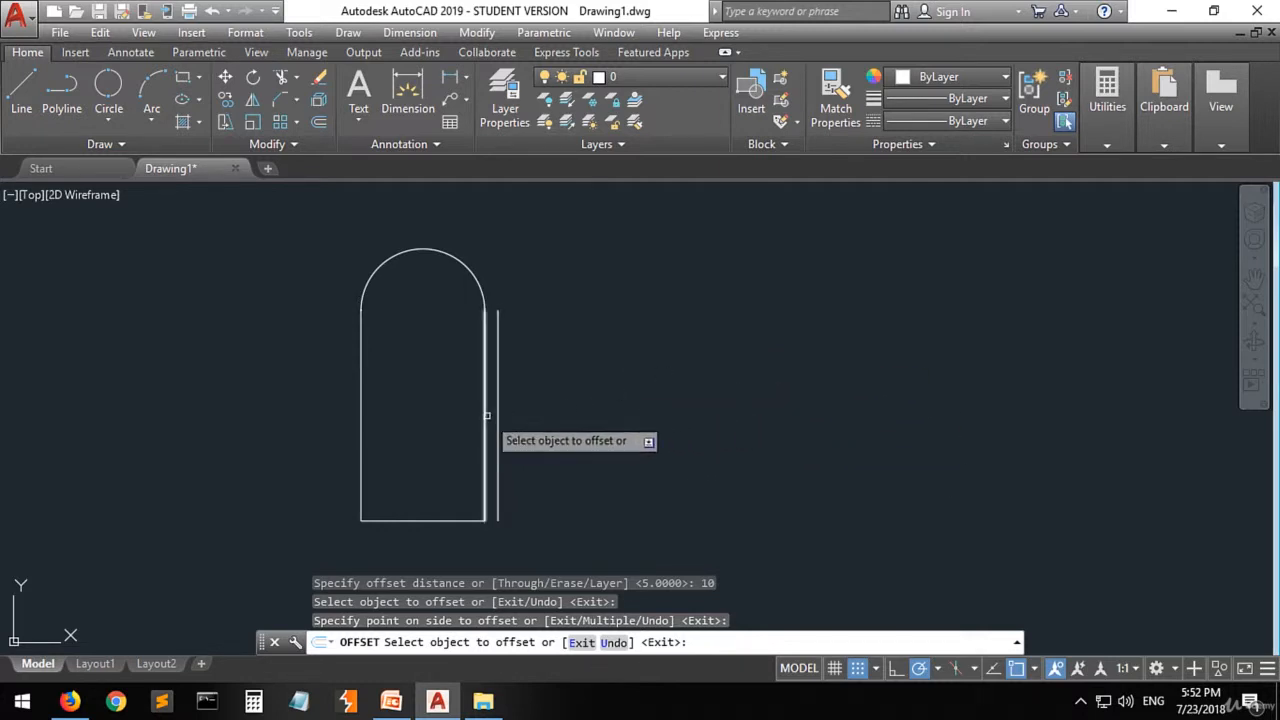
{"action": "left_click", "coordinate": [361, 410]}
{"action": "left_click", "coordinate": [385, 410]}
{"action": "left_click", "coordinate": [361, 407]}
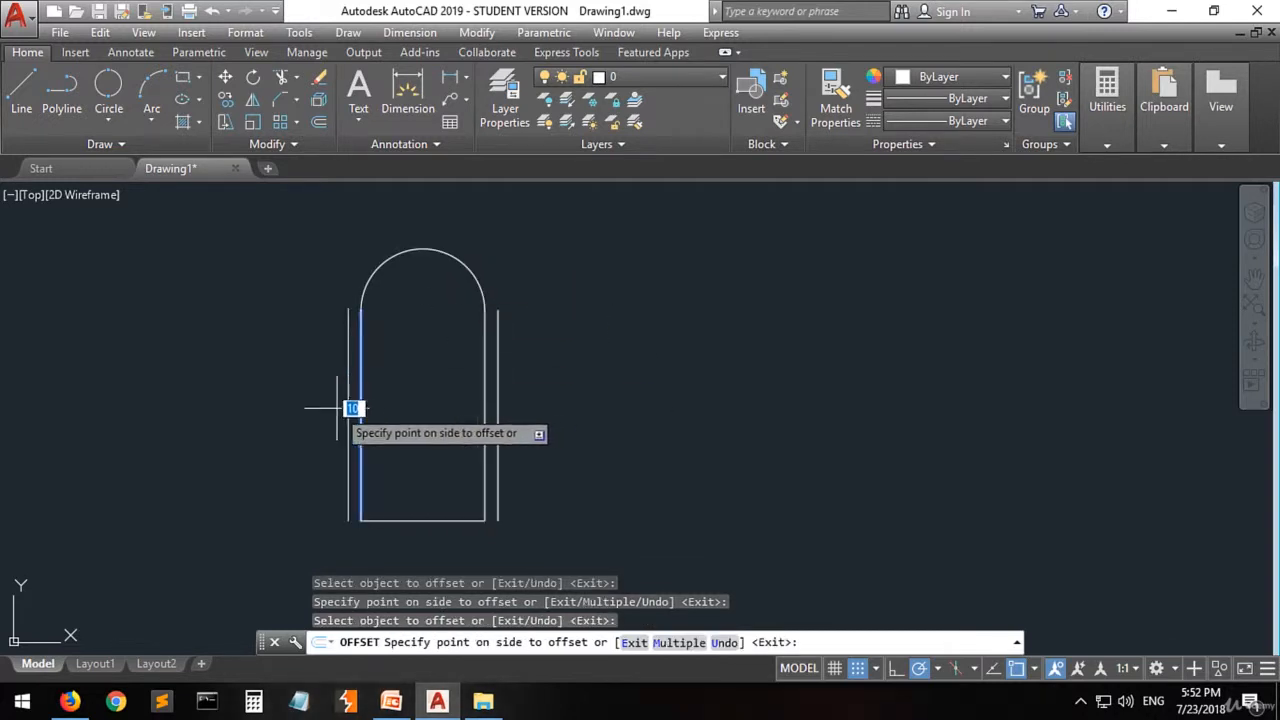
{"action": "left_click", "coordinate": [255, 409]}
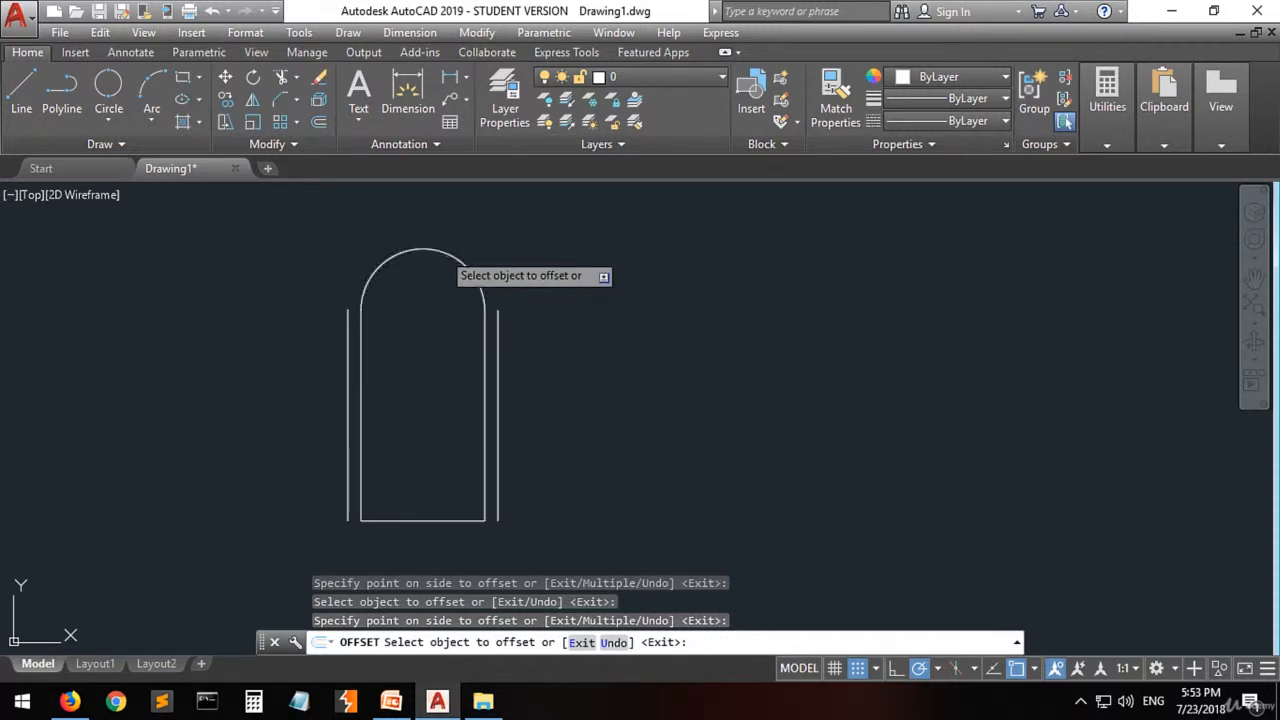
Step: Offset the top arc and the bottom line of the original outline outward by 10 units
{"action": "left_click", "coordinate": [441, 251]}
{"action": "left_click", "coordinate": [447, 214]}
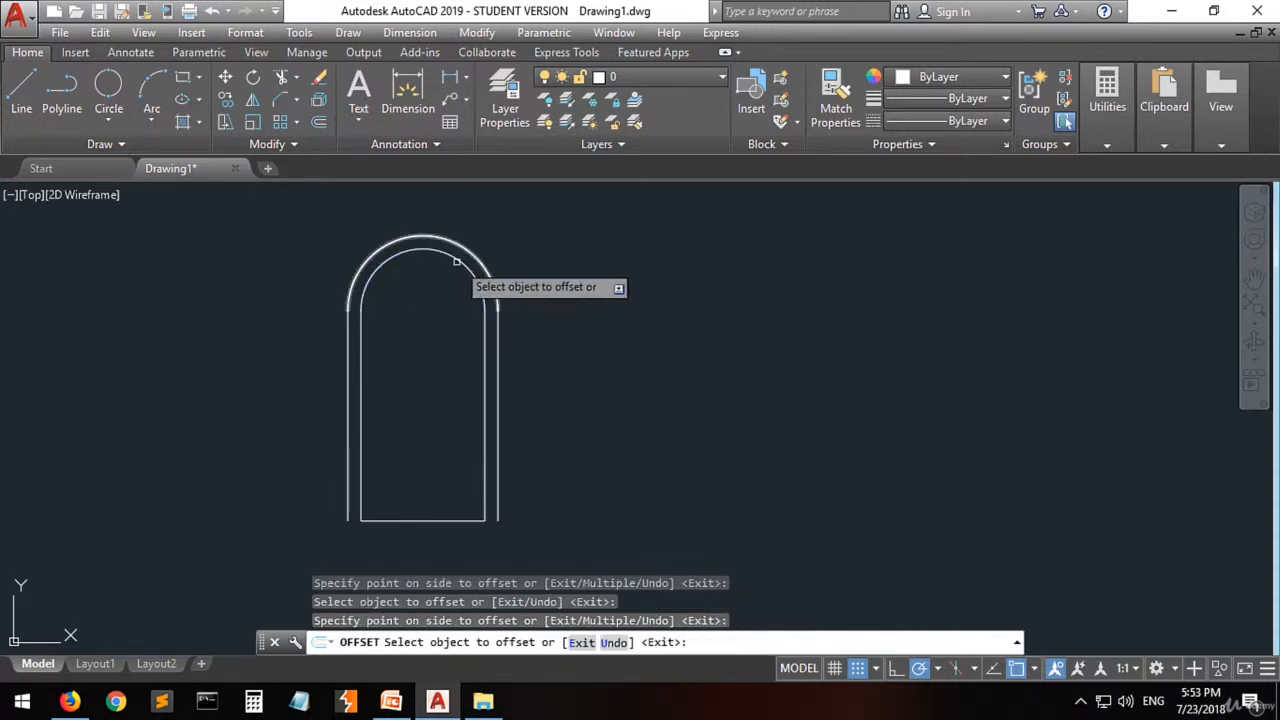
{"action": "left_click", "coordinate": [420, 520]}
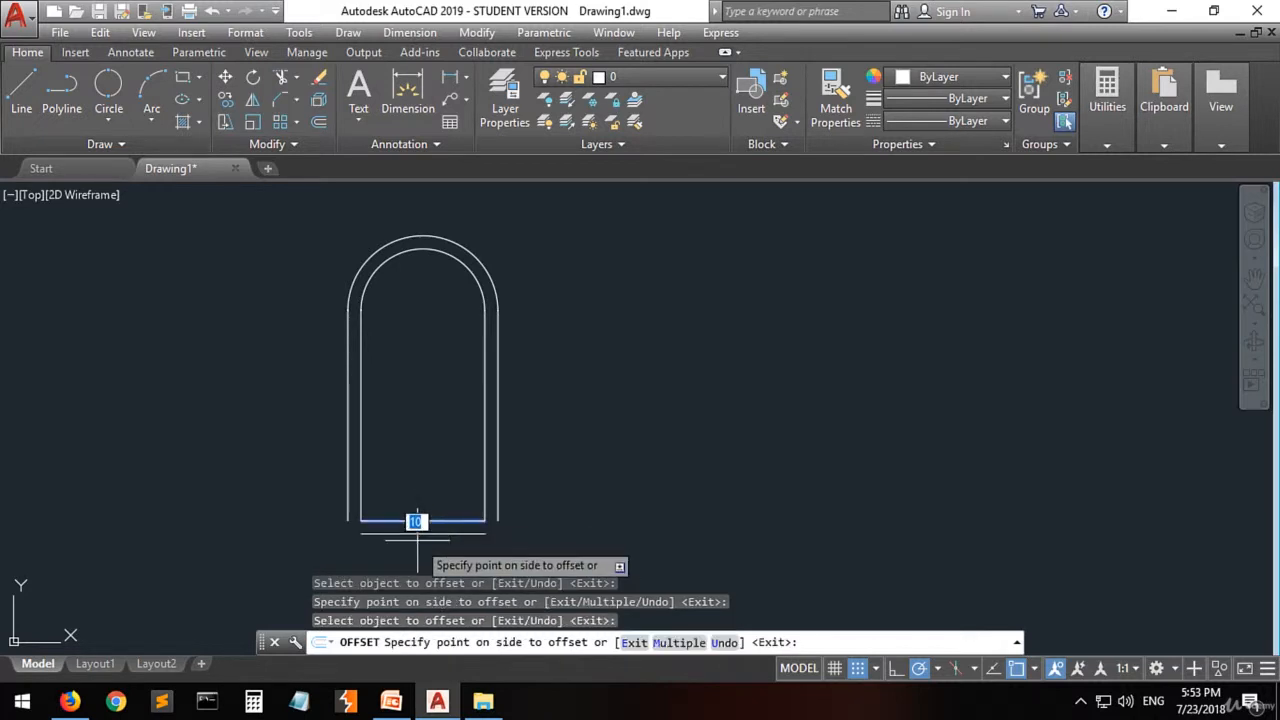
{"action": "left_click", "coordinate": [417, 538]}
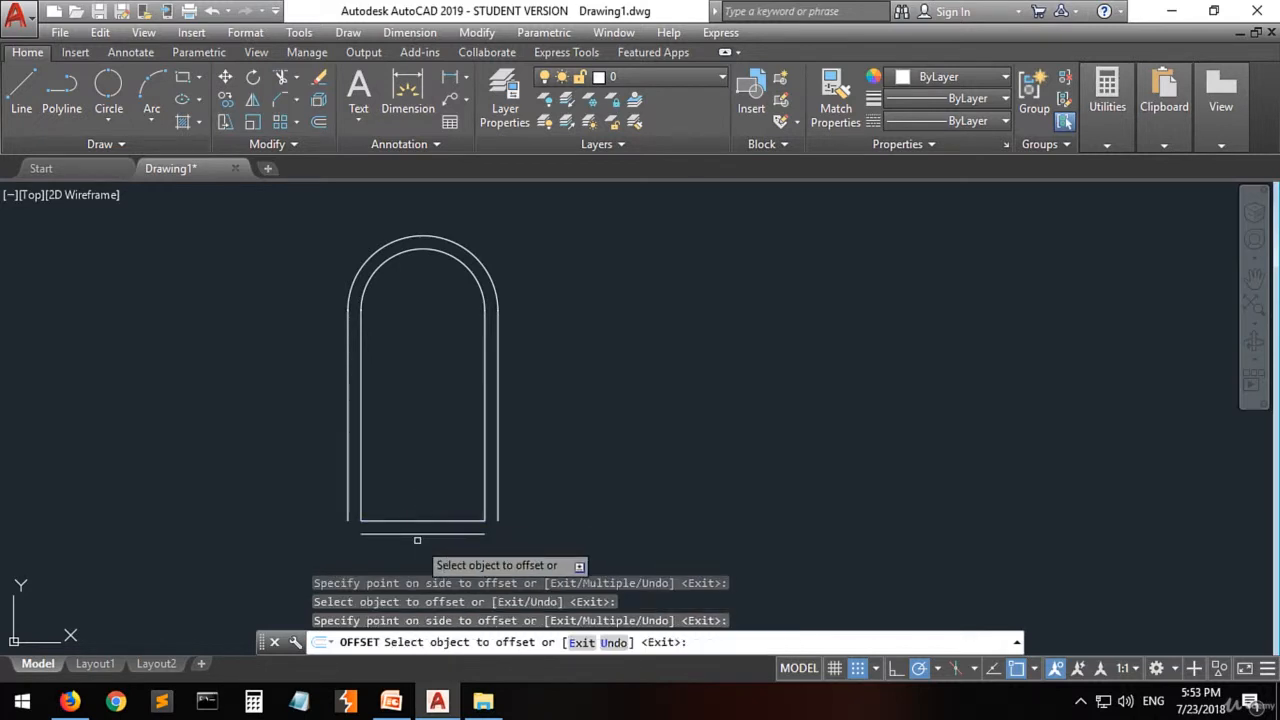
Step: Offset the original outline's two sides and top arc inward by 10 units, and add a bottom line 10 units inside it
{"action": "left_click", "coordinate": [487, 389]}
{"action": "left_click", "coordinate": [462, 390]}
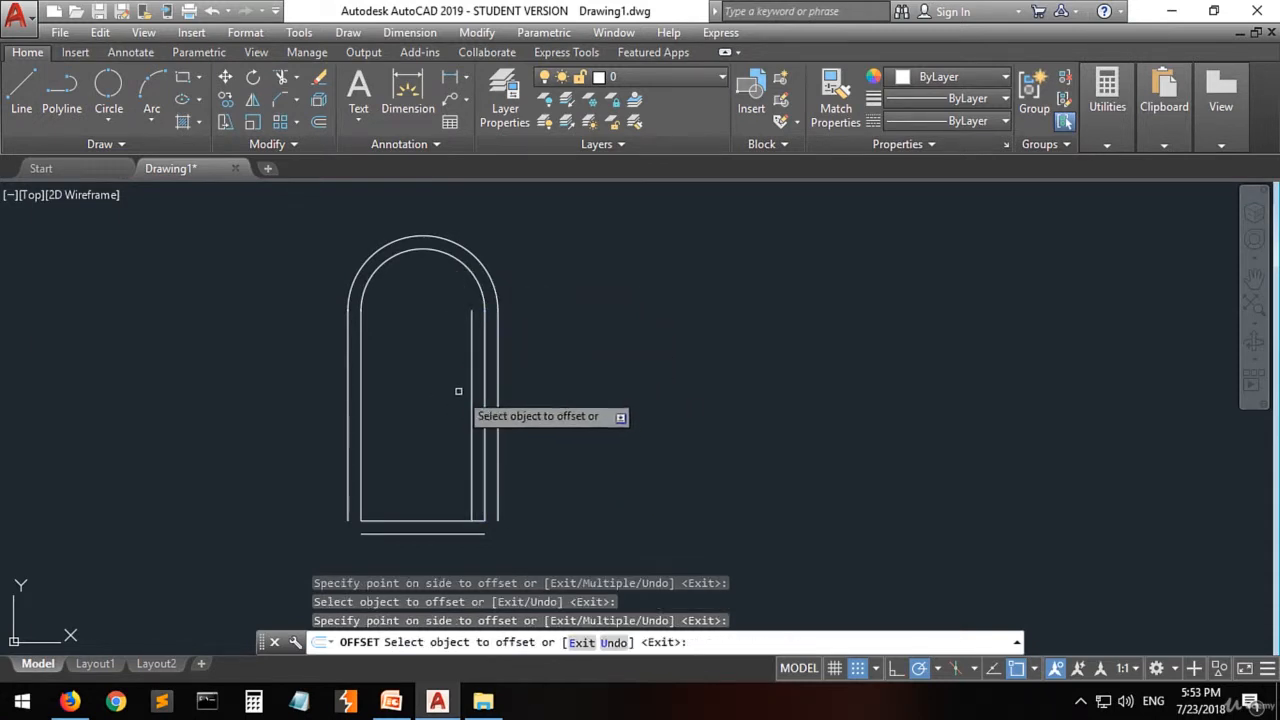
{"action": "left_click", "coordinate": [411, 249]}
{"action": "left_click", "coordinate": [412, 300]}
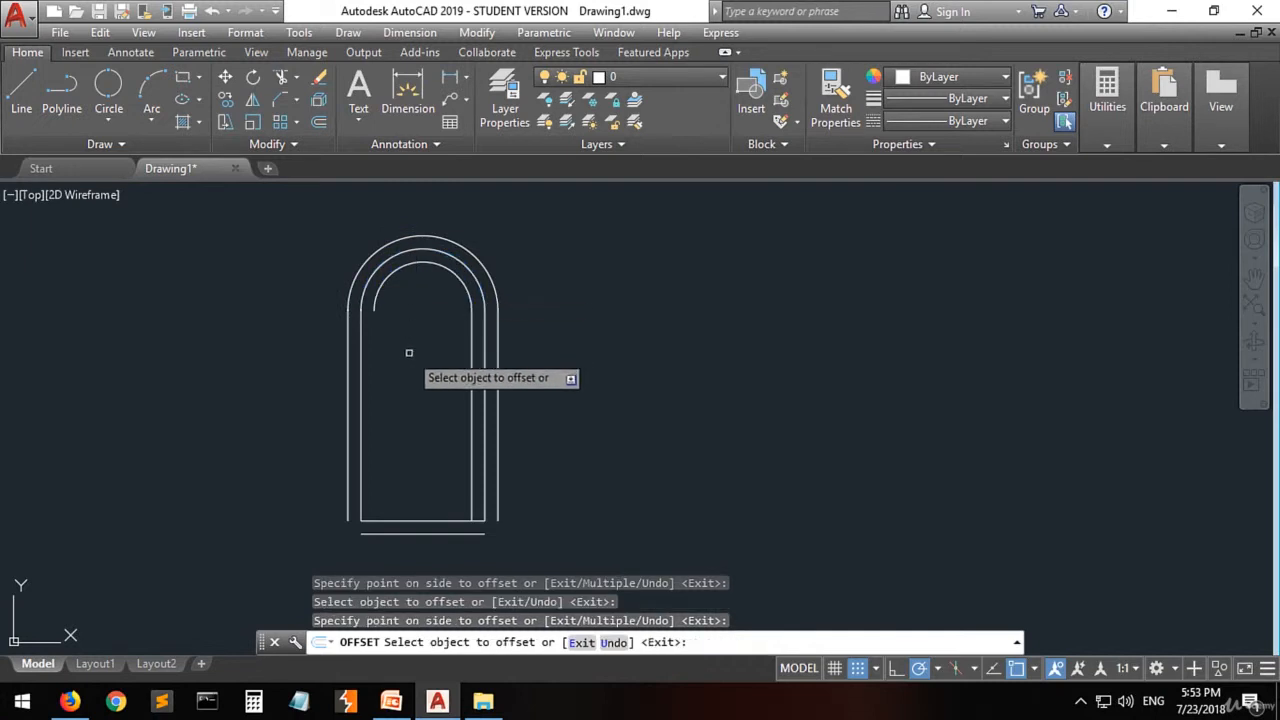
{"action": "left_click", "coordinate": [361, 408]}
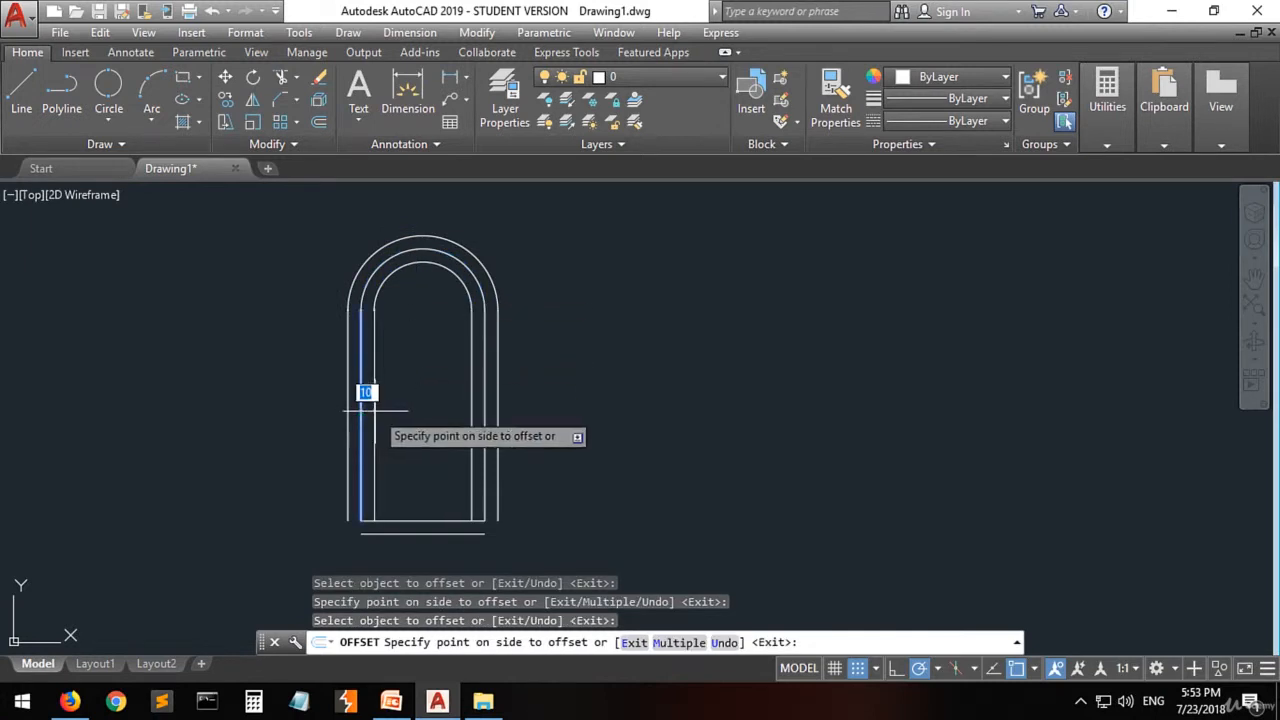
{"action": "left_click", "coordinate": [375, 415]}
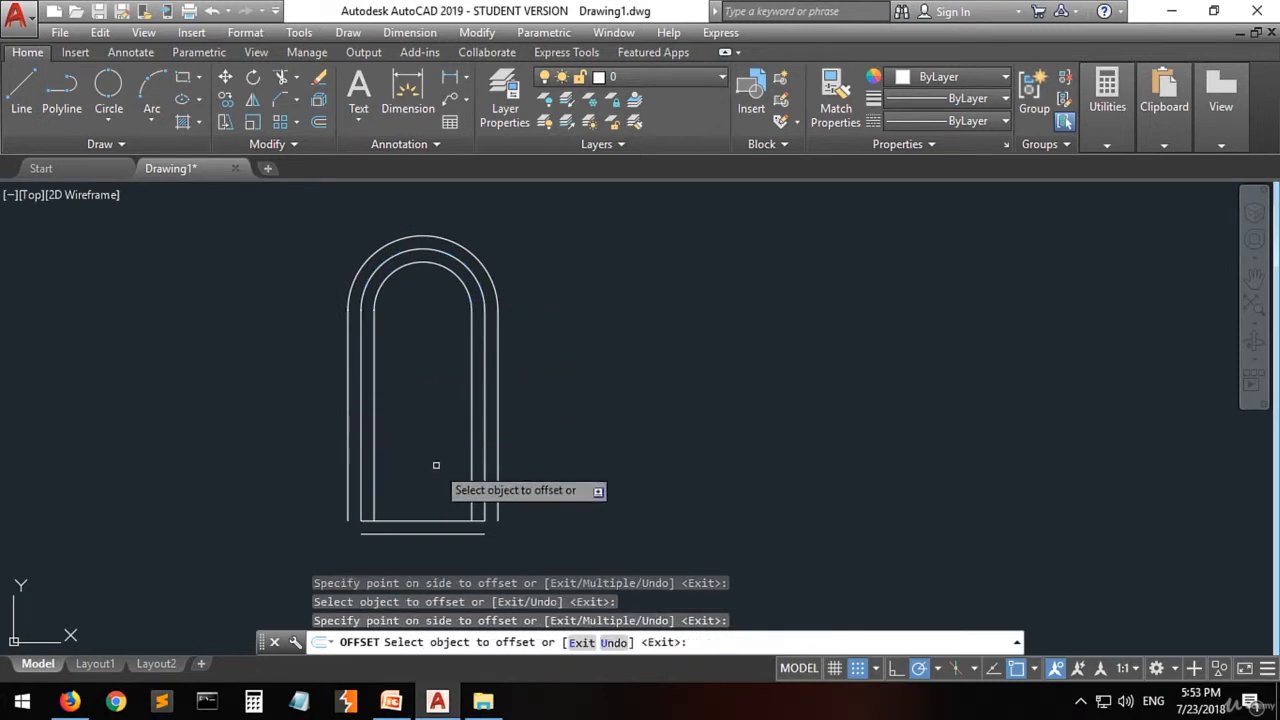
{"action": "left_click", "coordinate": [421, 535]}
{"action": "left_click", "coordinate": [420, 493]}
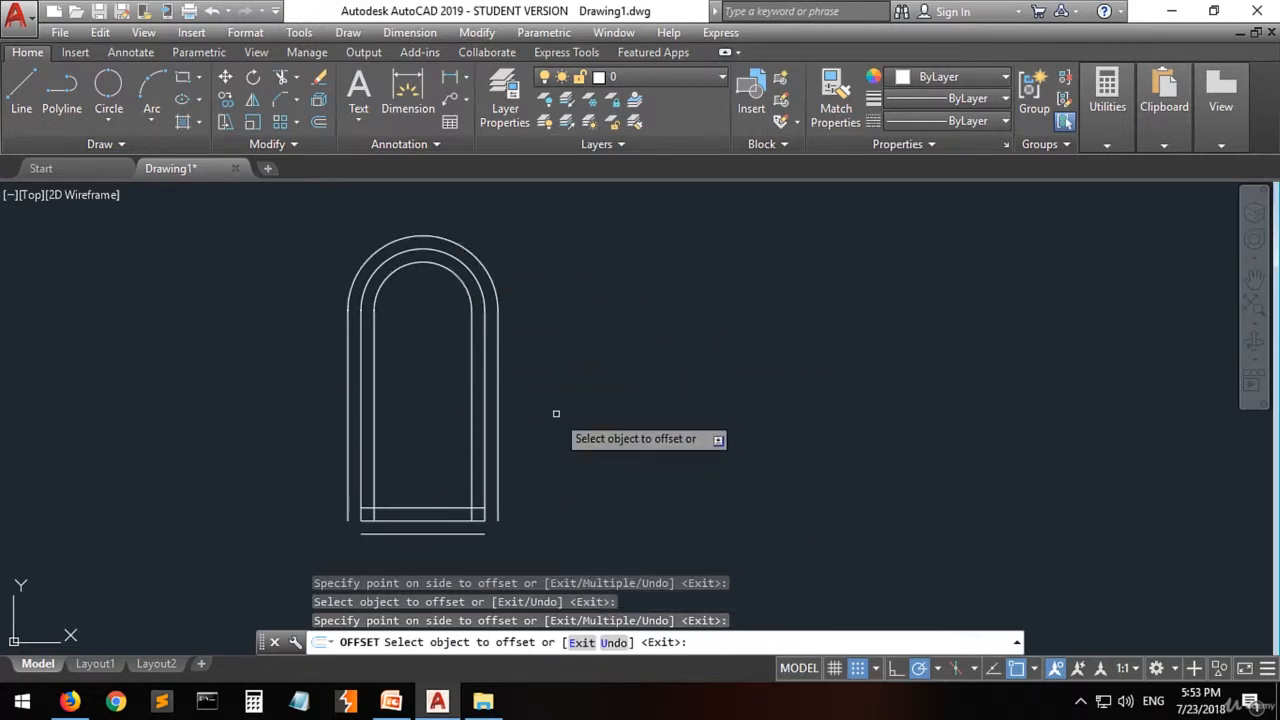
{"action": "type", "text": "d"}
{"action": "key", "text": "Return"}
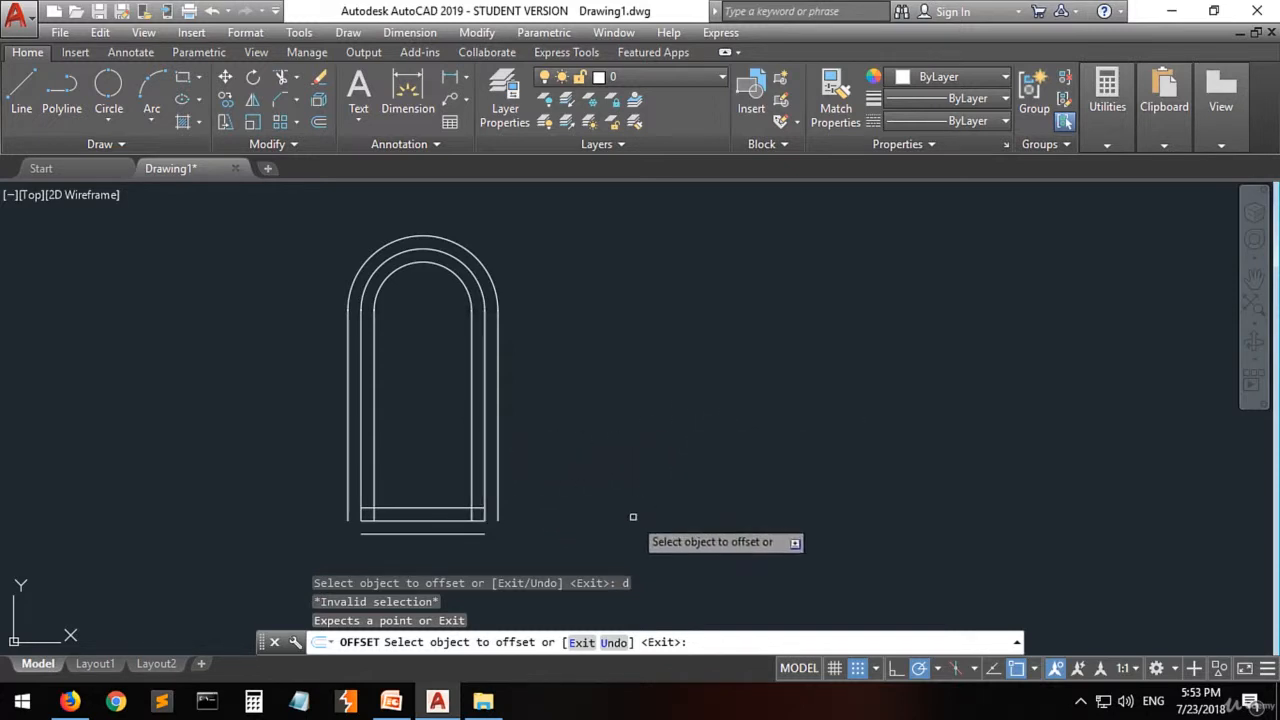
{"action": "key", "text": "Escape"}
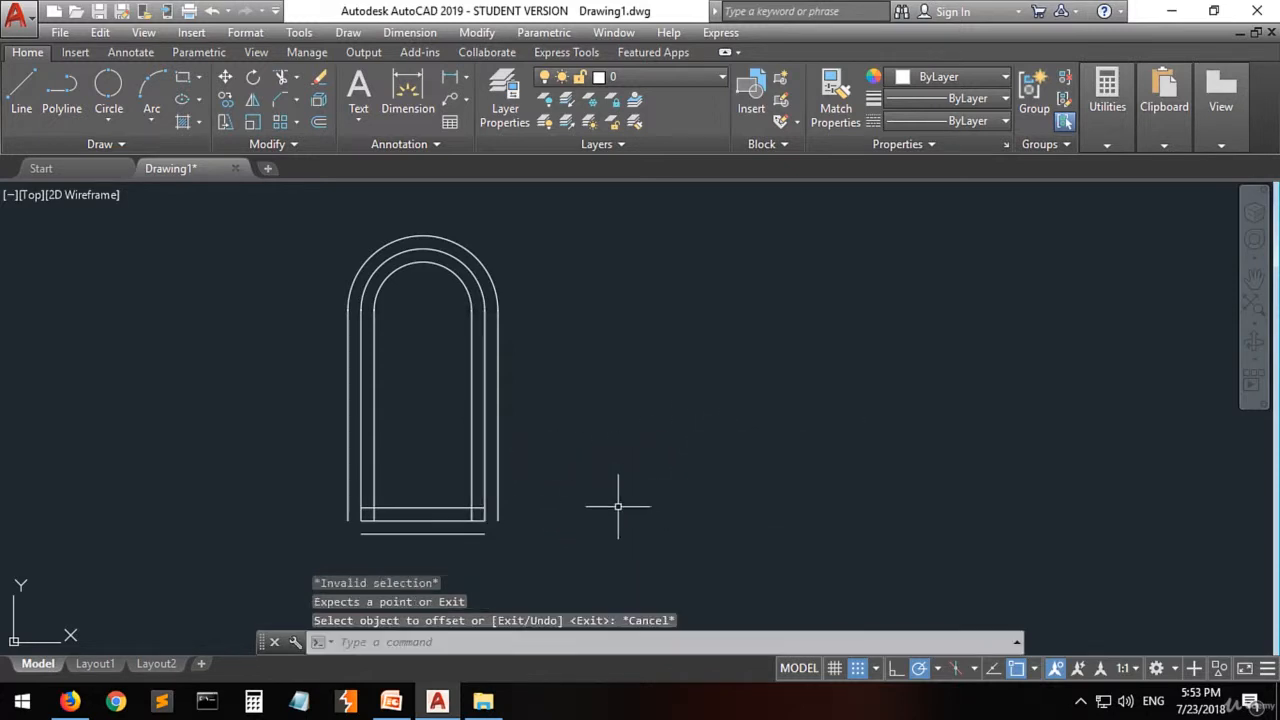
Step: Offset the original outline's two vertical sides and top arc outward by 50 units
{"action": "left_click", "coordinate": [316, 121]}
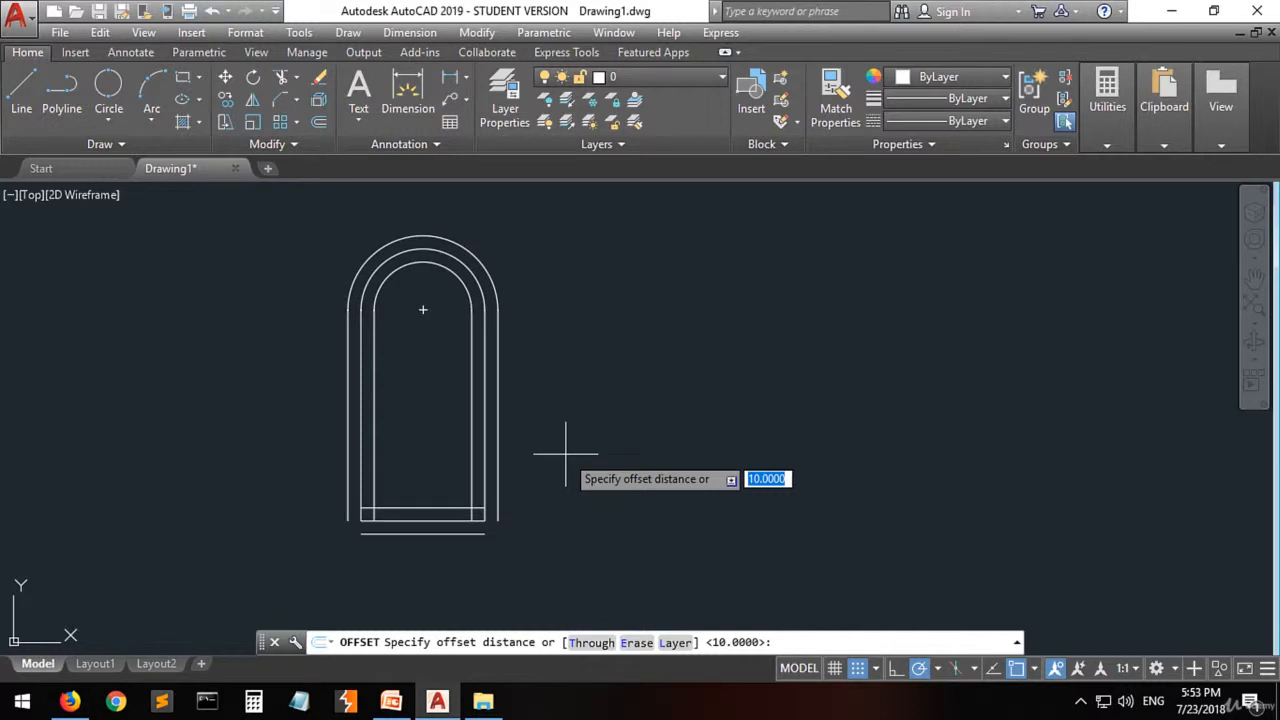
{"action": "key", "text": "Return"}
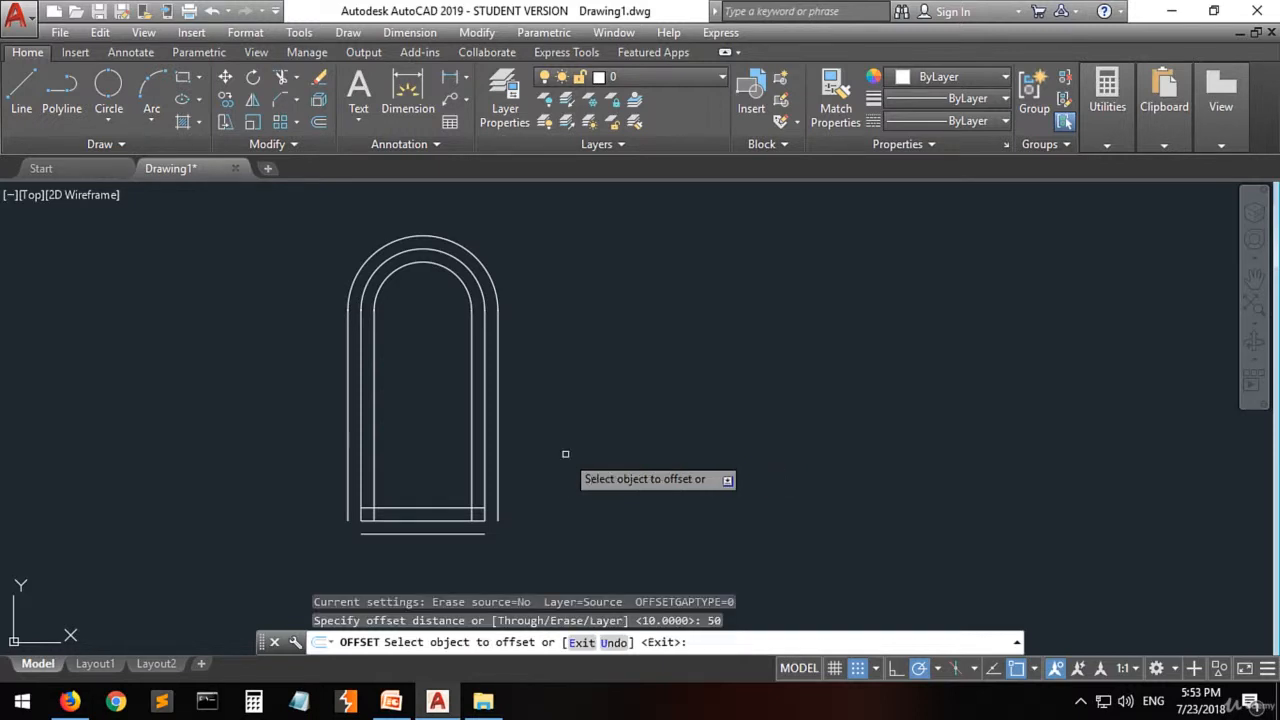
{"action": "left_click", "coordinate": [485, 425]}
{"action": "left_click", "coordinate": [558, 428]}
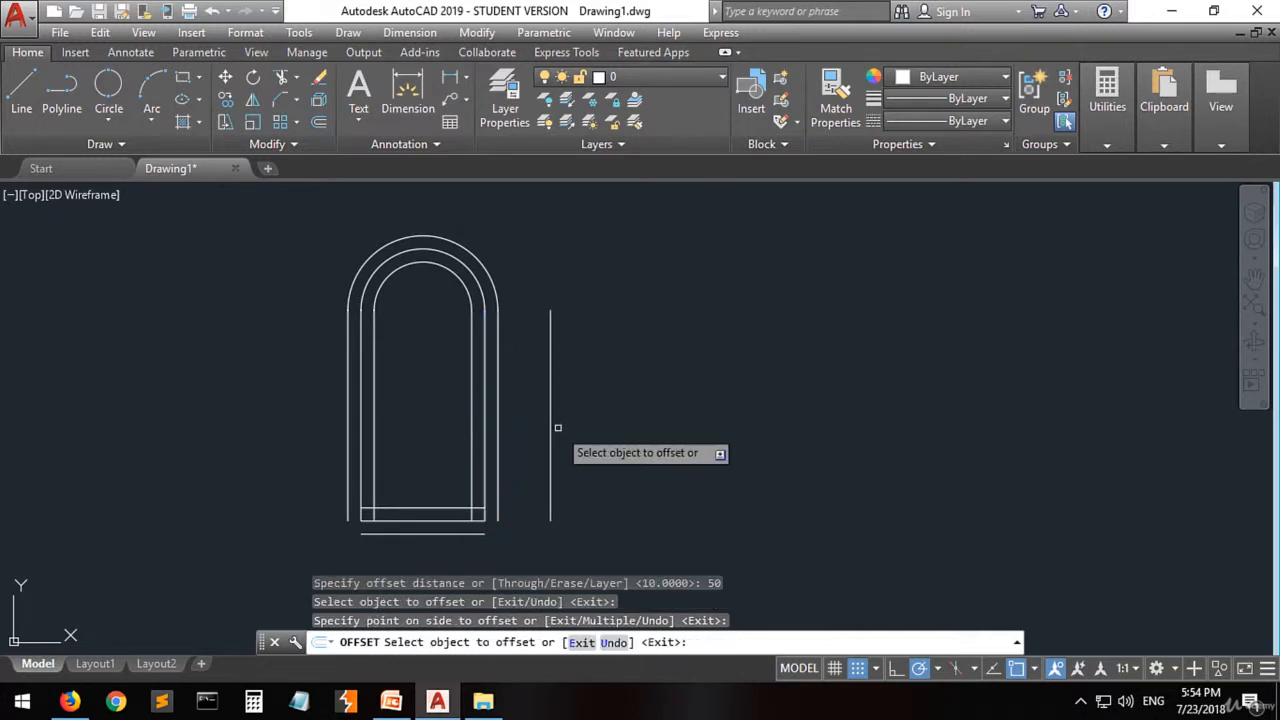
{"action": "left_click", "coordinate": [424, 249]}
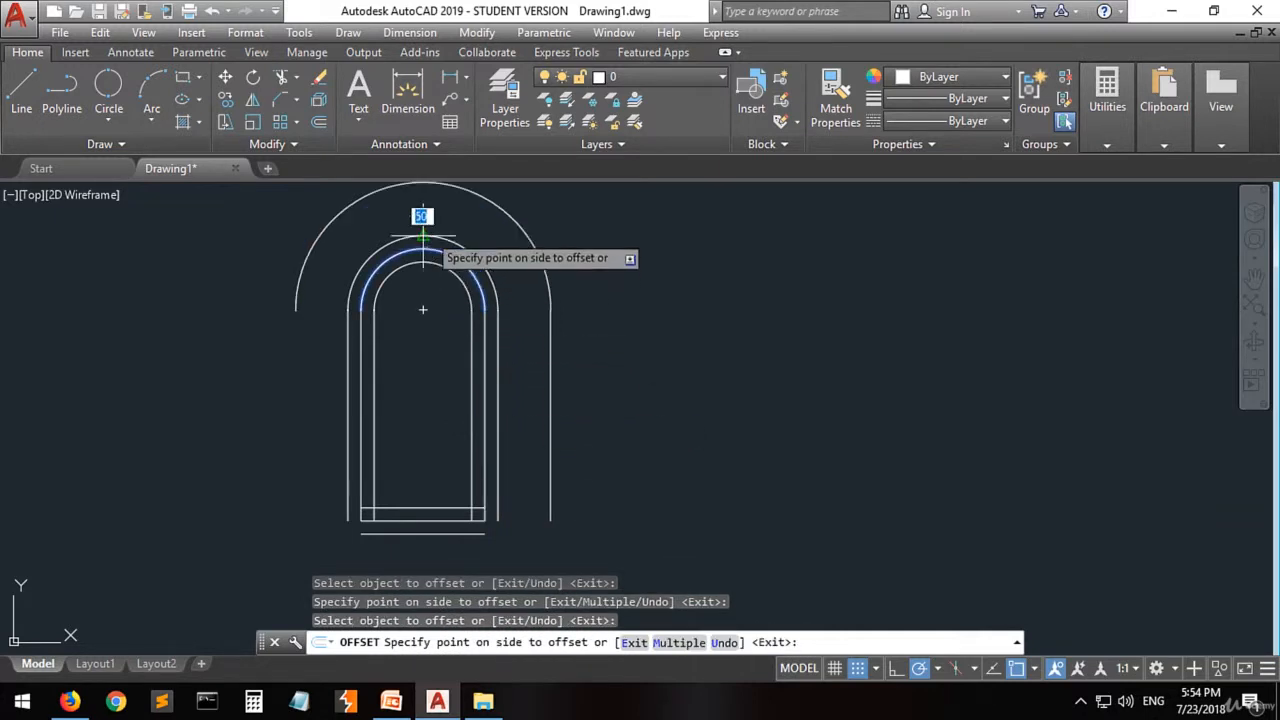
{"action": "left_click", "coordinate": [423, 309]}
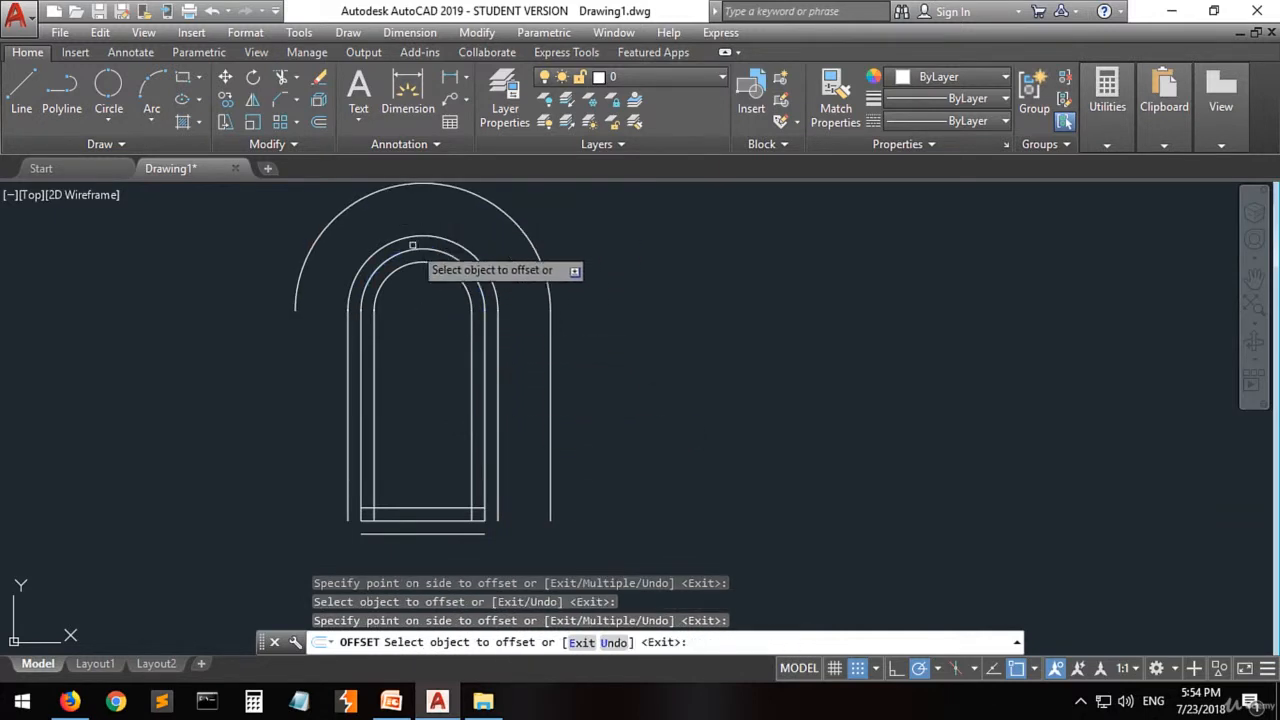
{"action": "left_click", "coordinate": [361, 369]}
{"action": "left_click", "coordinate": [270, 400]}
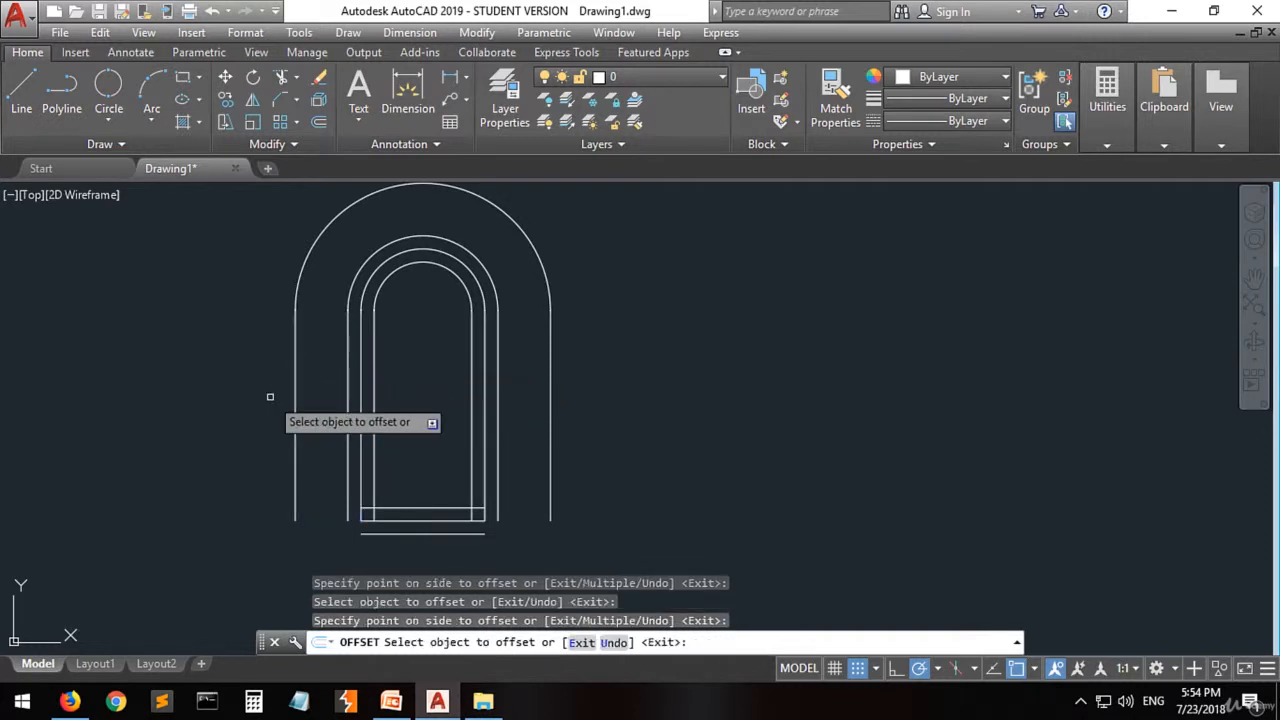
Step: Offset the original outline's bottom line downward by 50 units
{"action": "left_click", "coordinate": [410, 515]}
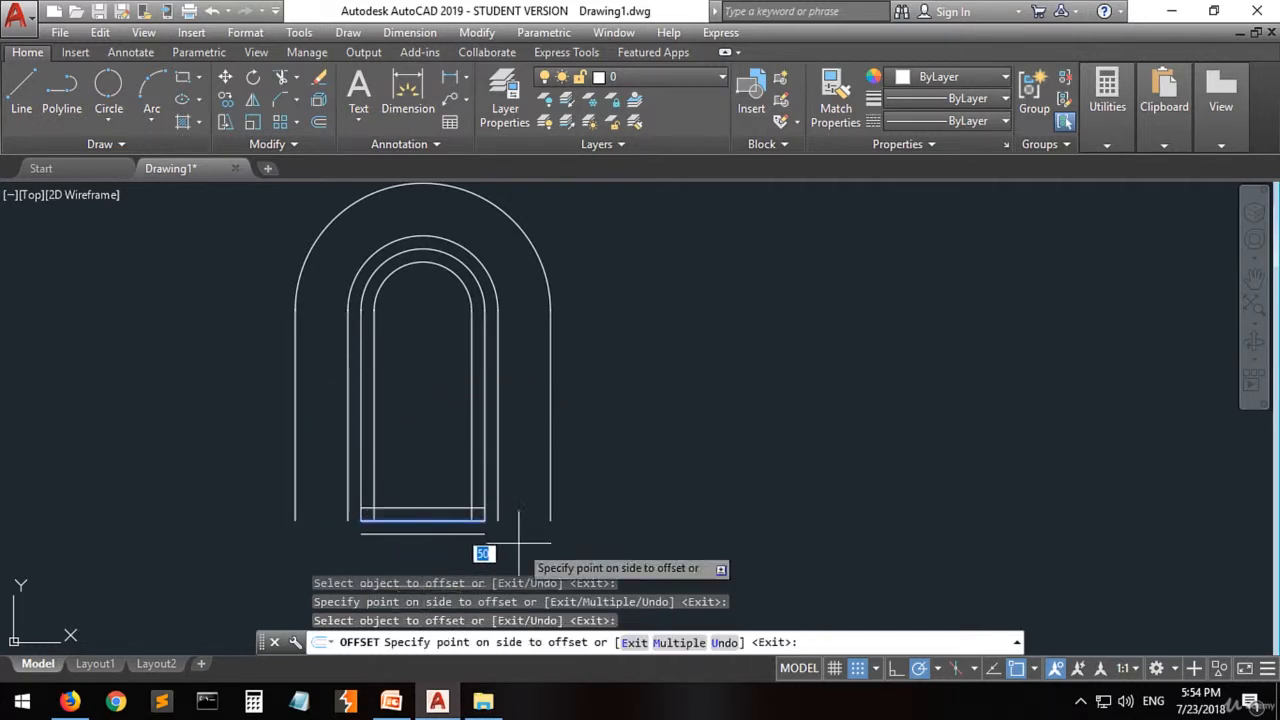
{"action": "scroll", "coordinate": [519, 545], "scroll_direction": "down", "scroll_amount": 5}
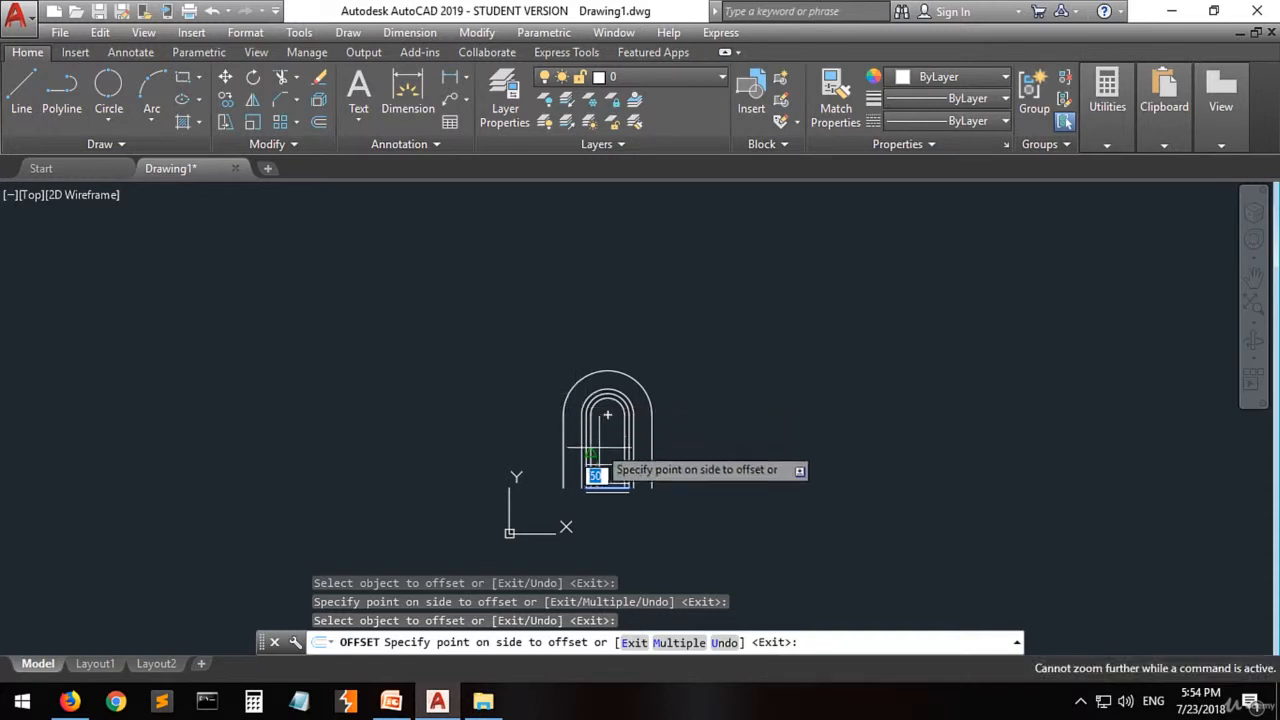
{"action": "scroll", "coordinate": [597, 451], "scroll_direction": "up", "scroll_amount": 4}
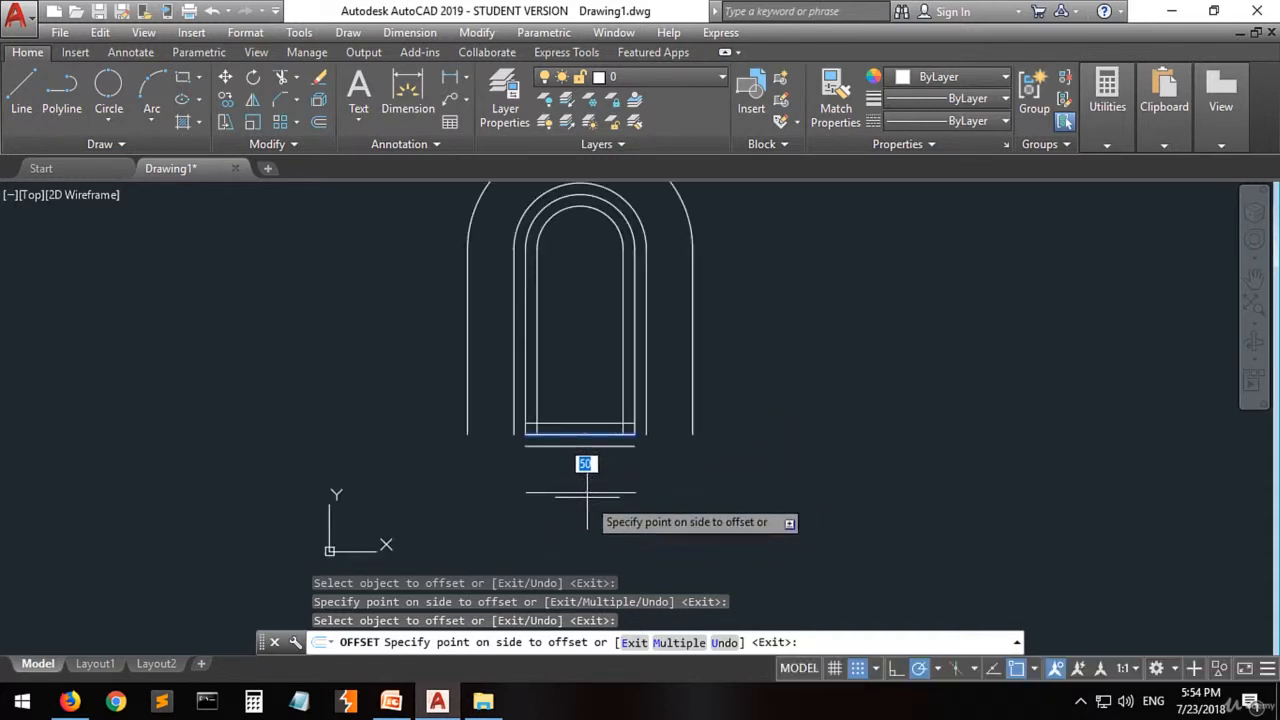
{"action": "left_click", "coordinate": [587, 492]}
{"action": "scroll", "coordinate": [549, 524], "scroll_direction": "down", "scroll_amount": 2}
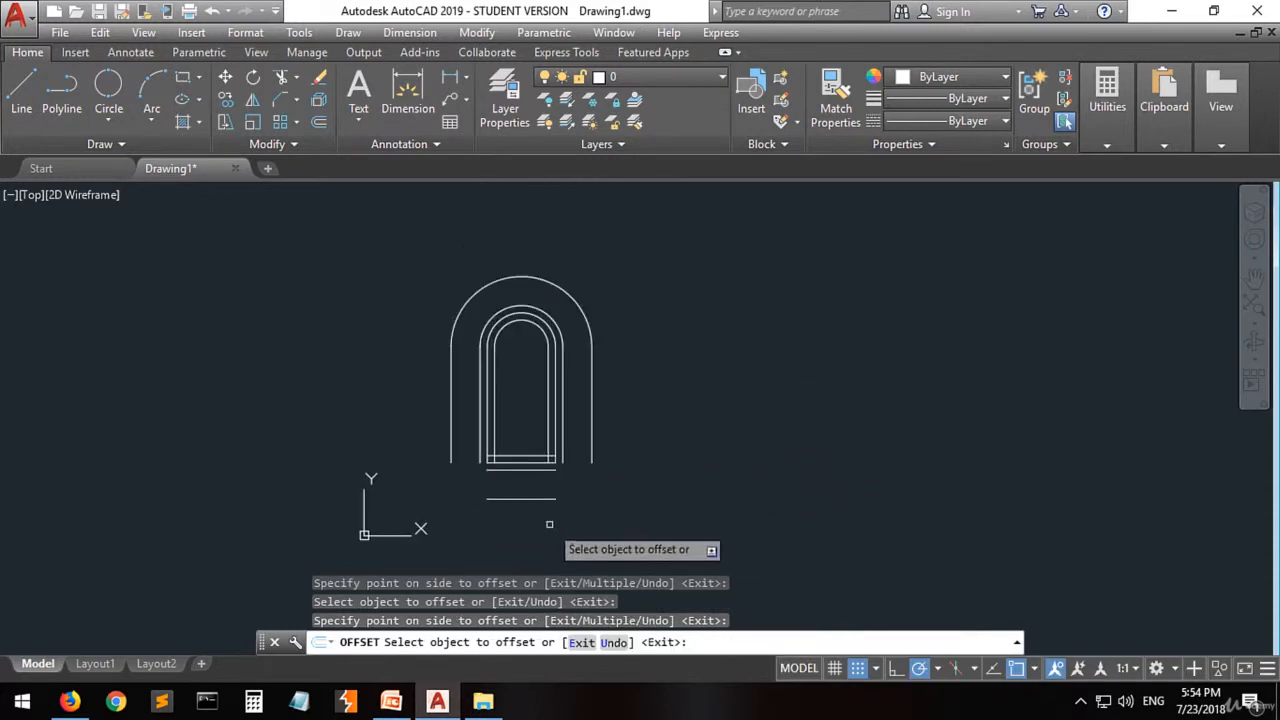
{"action": "scroll", "coordinate": [535, 338], "scroll_direction": "up", "scroll_amount": 2}
{"action": "scroll", "coordinate": [531, 312], "scroll_direction": "down", "scroll_amount": 2}
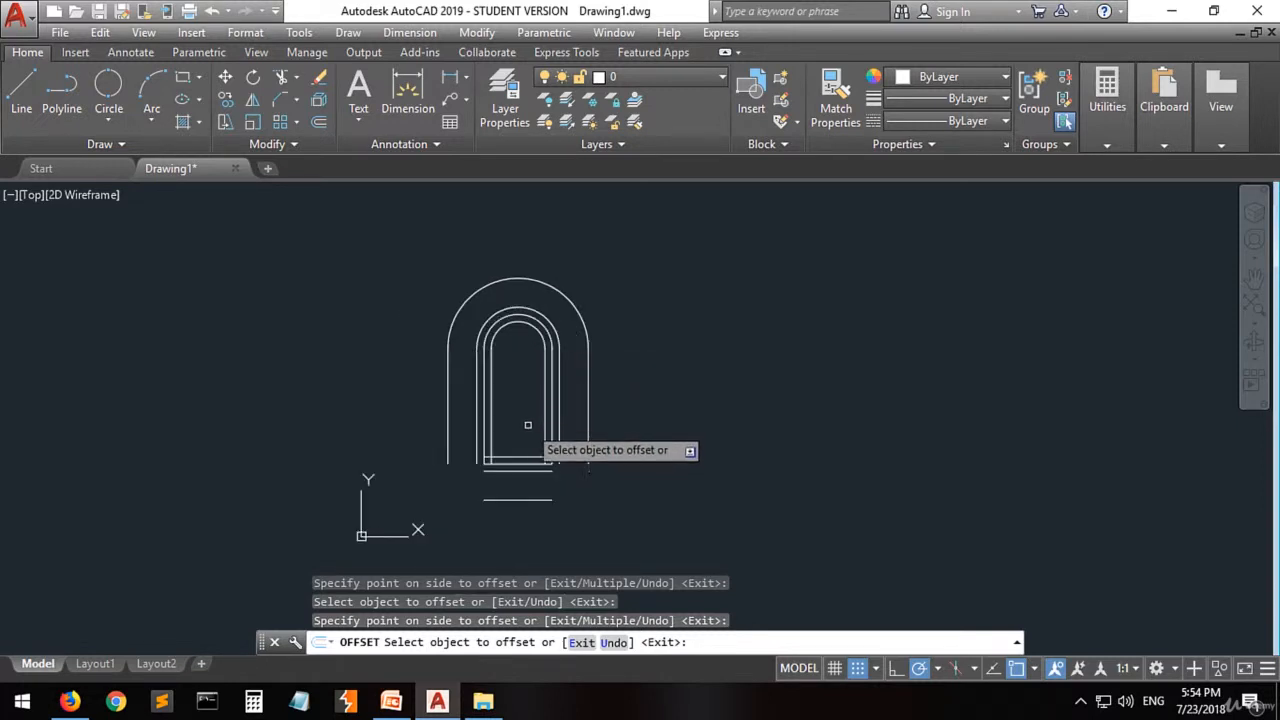
{"action": "scroll", "coordinate": [527, 445], "scroll_direction": "up", "scroll_amount": 2}
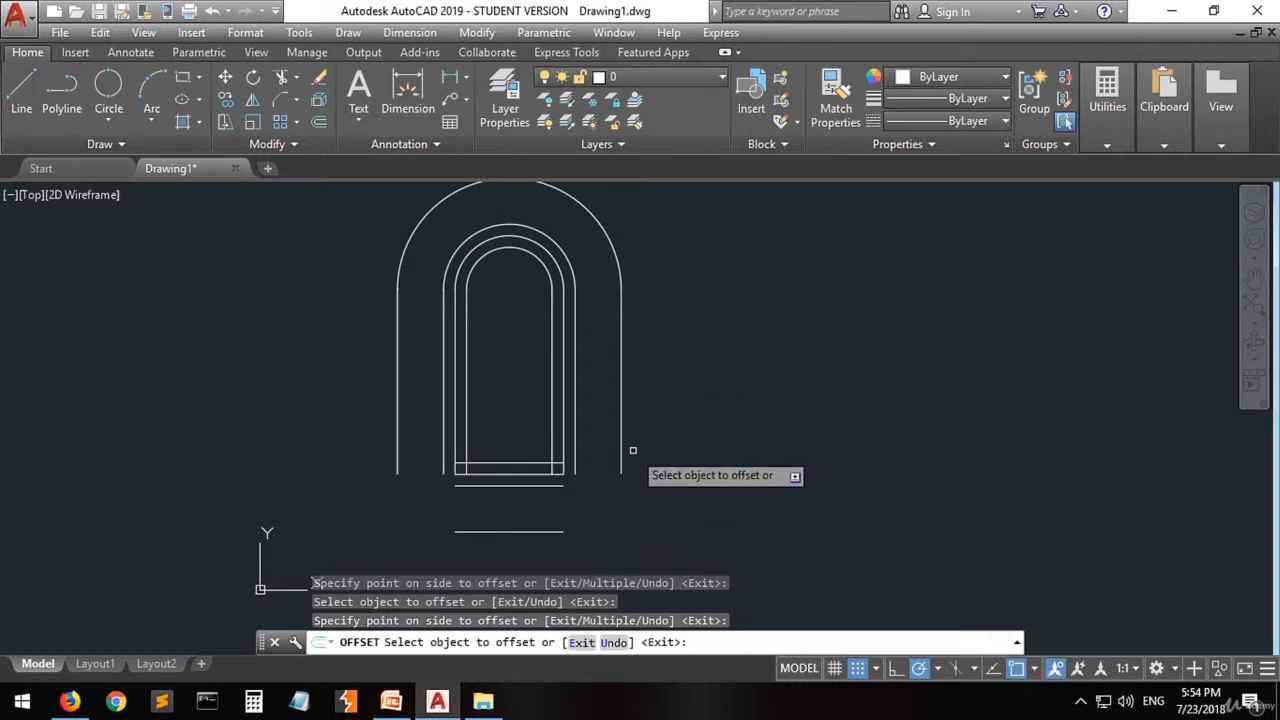
Step: Extend the outermost right side and lowest line to meet at a corner using Edge mode Extend, and extend the outermost left side to the lowest line's level
{"action": "left_click", "coordinate": [296, 77]}
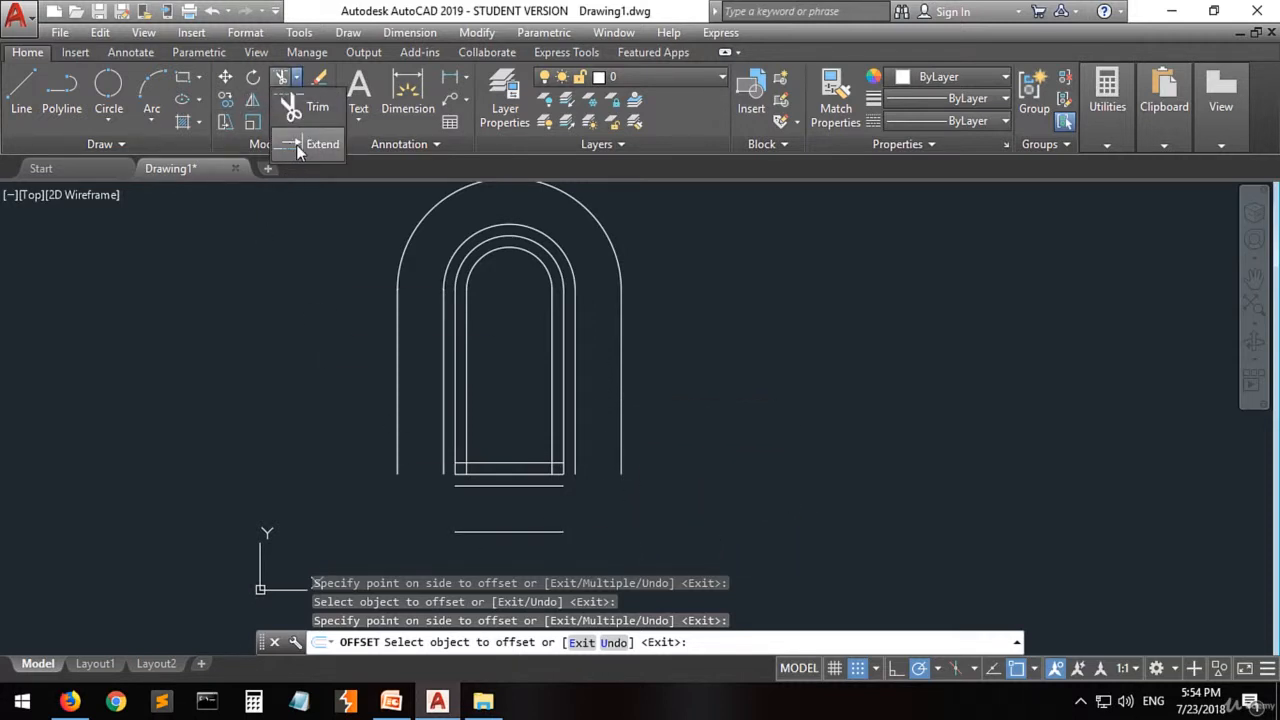
{"action": "left_click", "coordinate": [315, 144]}
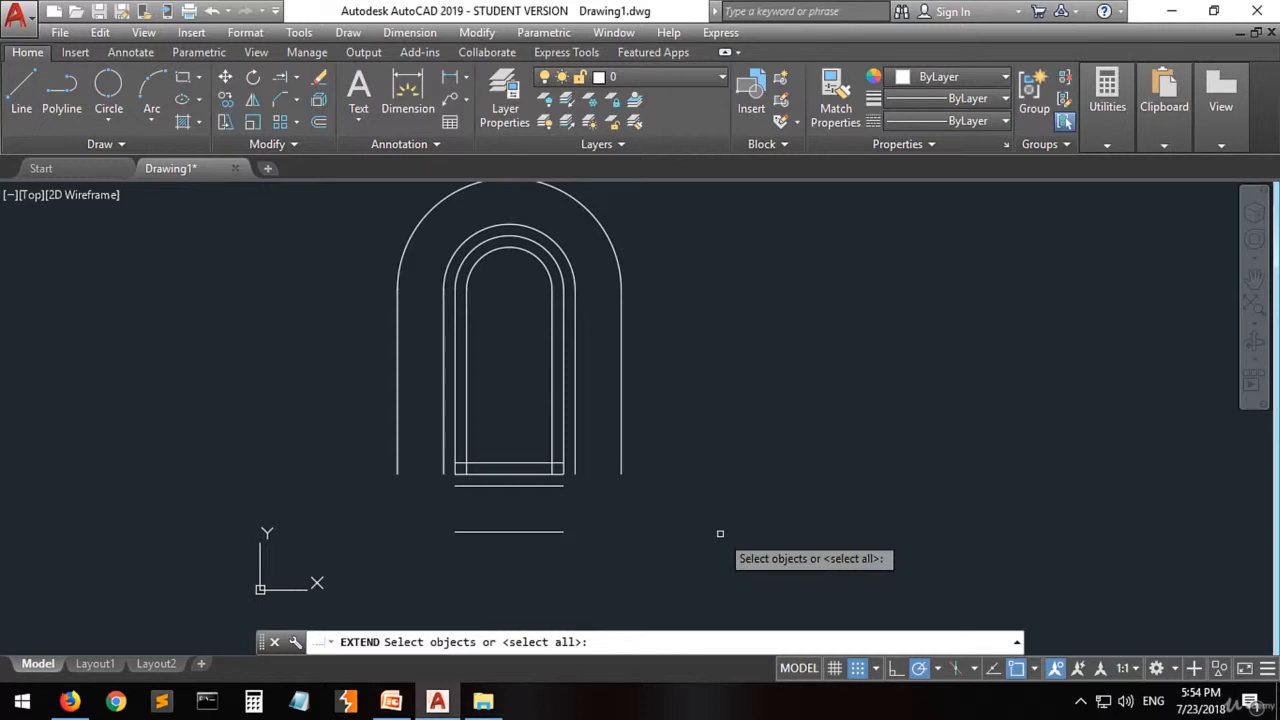
{"action": "left_click", "coordinate": [620, 447]}
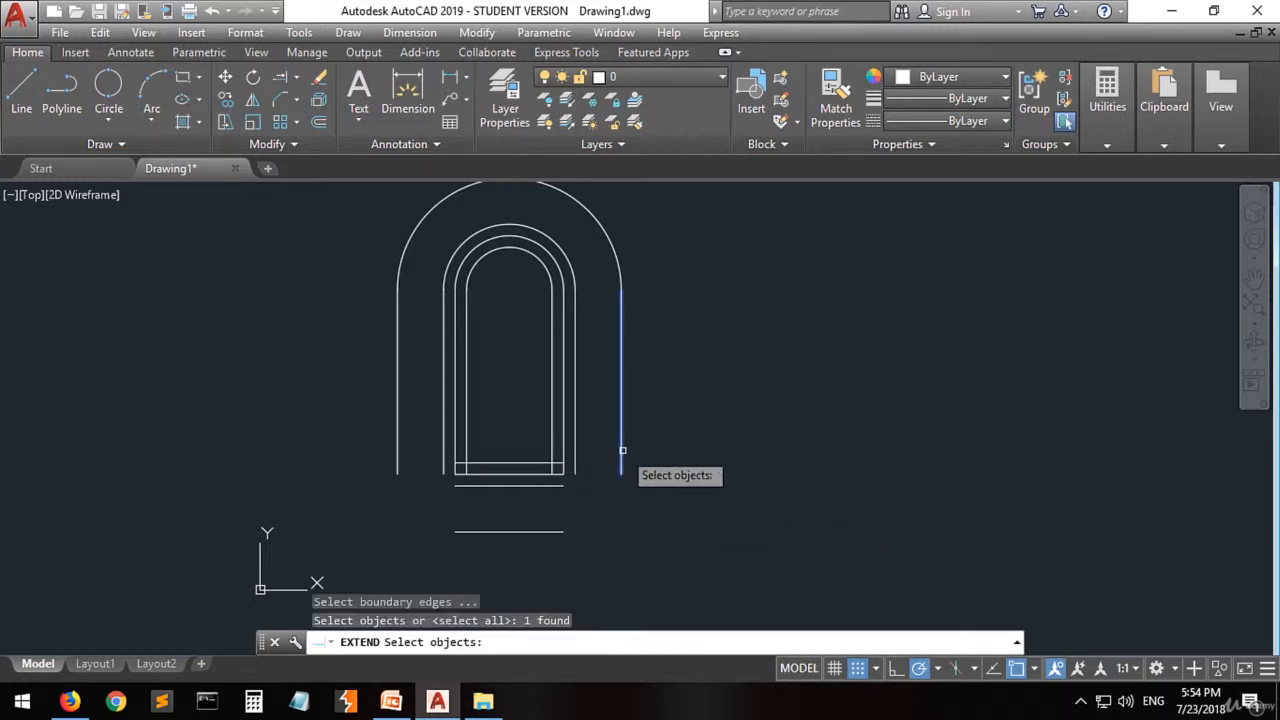
{"action": "left_click", "coordinate": [545, 532]}
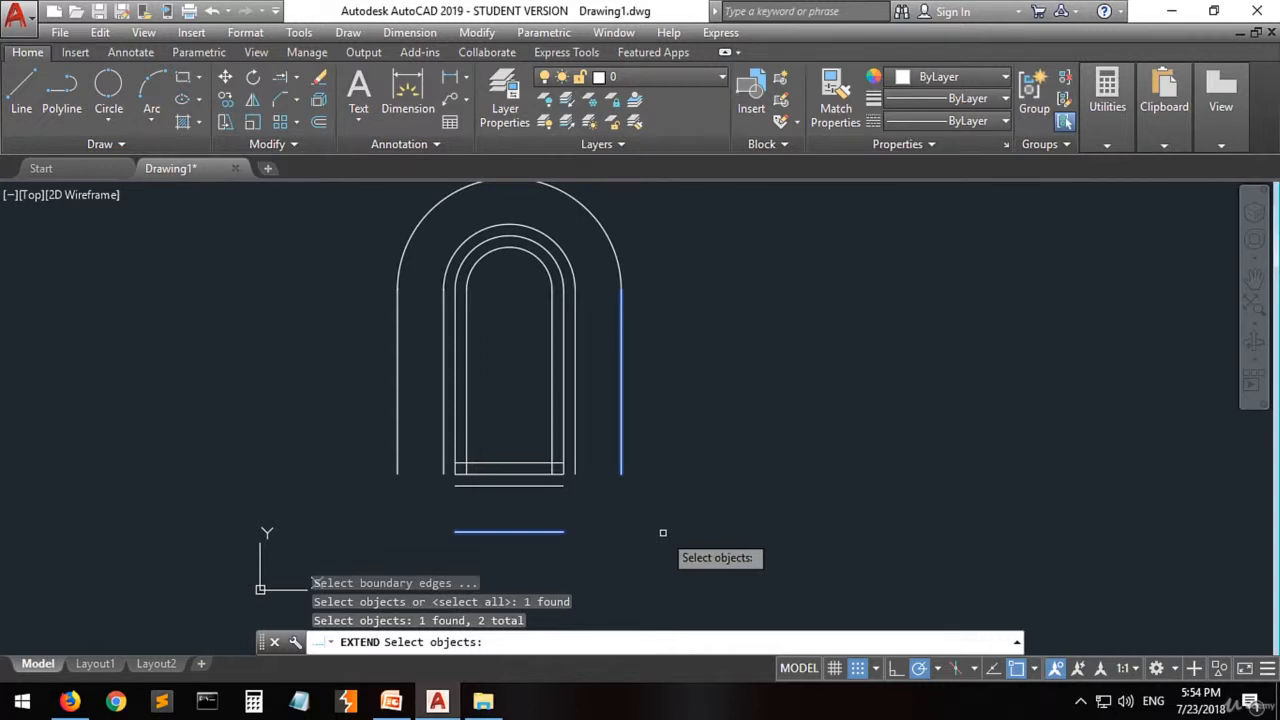
{"action": "key", "text": "Return"}
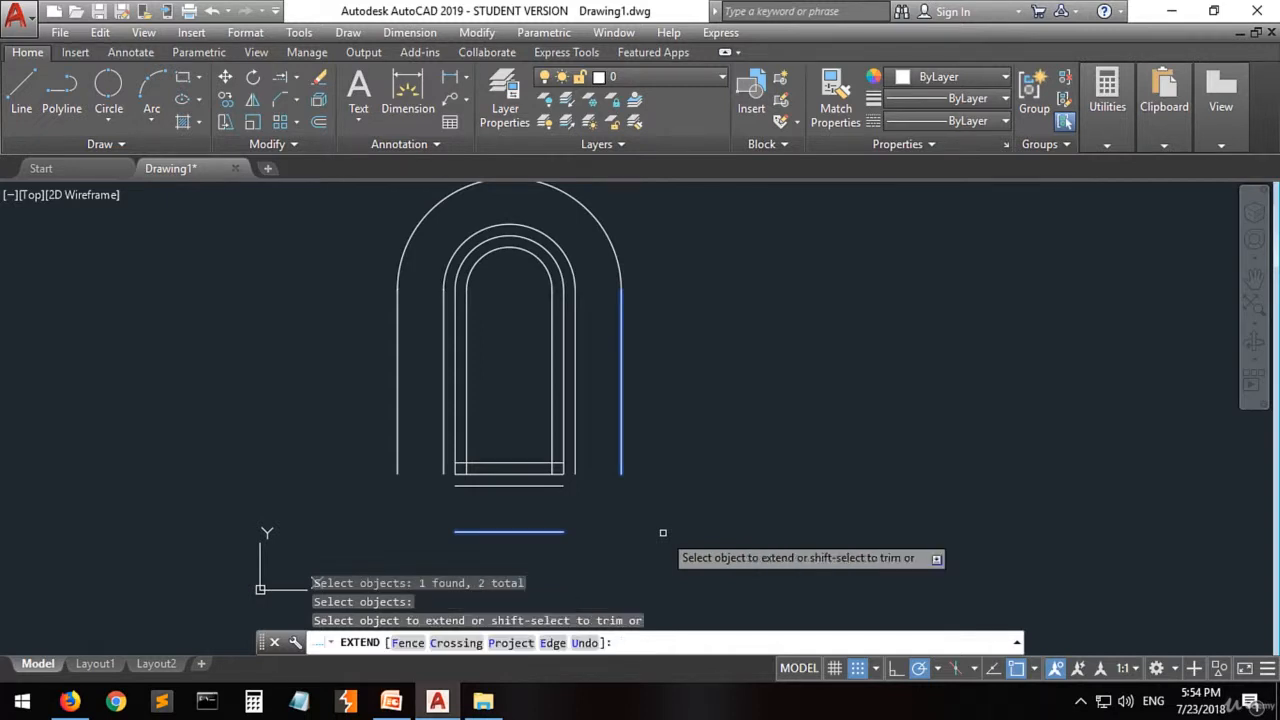
{"action": "left_click", "coordinate": [552, 645]}
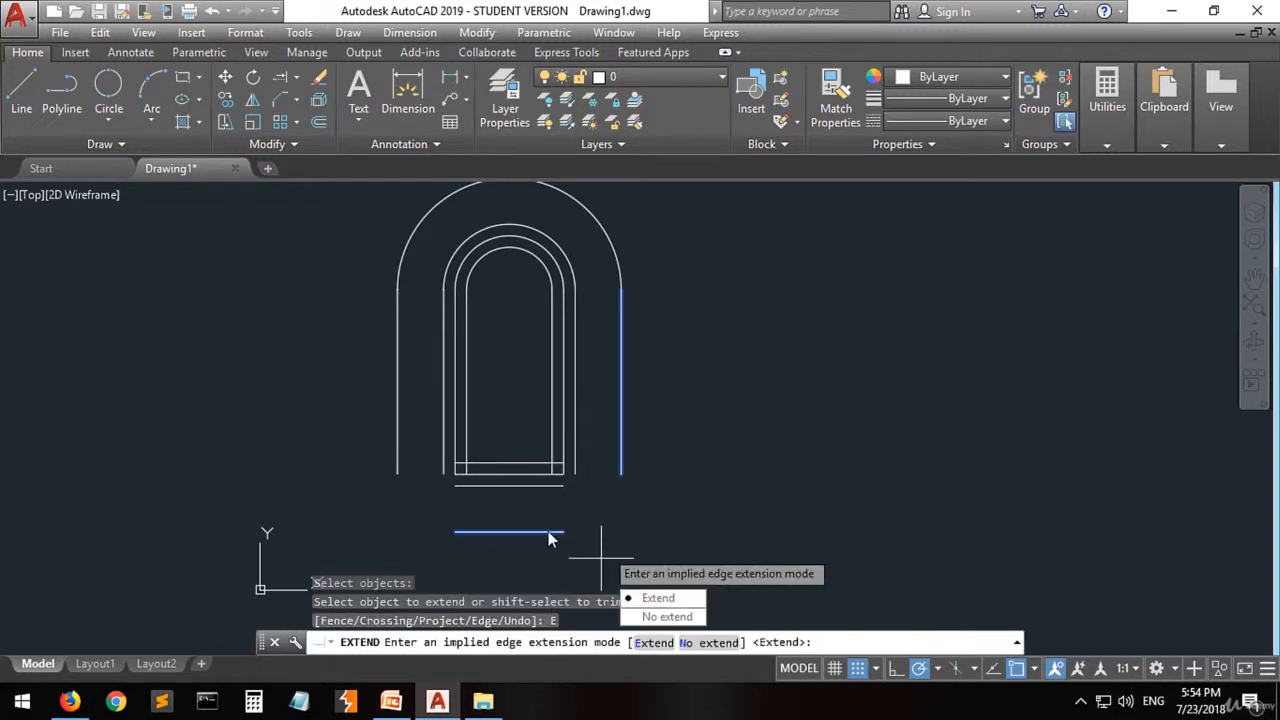
{"action": "left_click", "coordinate": [658, 598]}
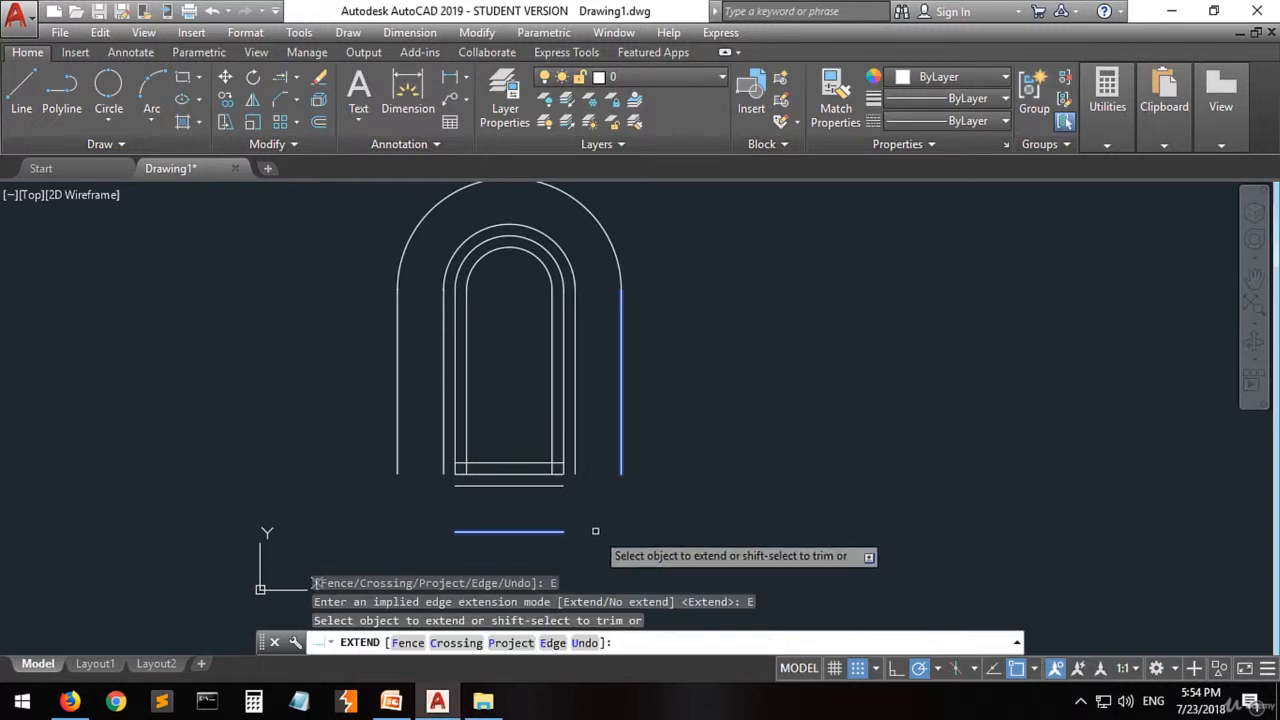
{"action": "left_click", "coordinate": [553, 533]}
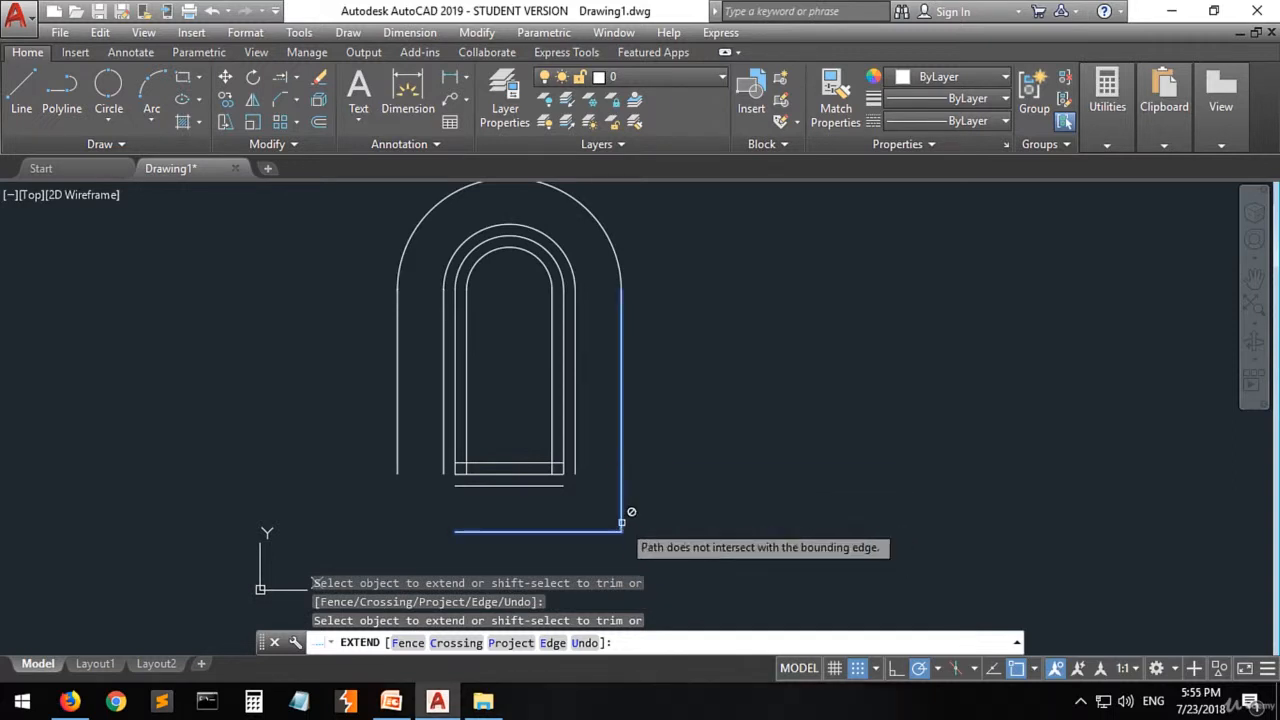
{"action": "left_click", "coordinate": [399, 446]}
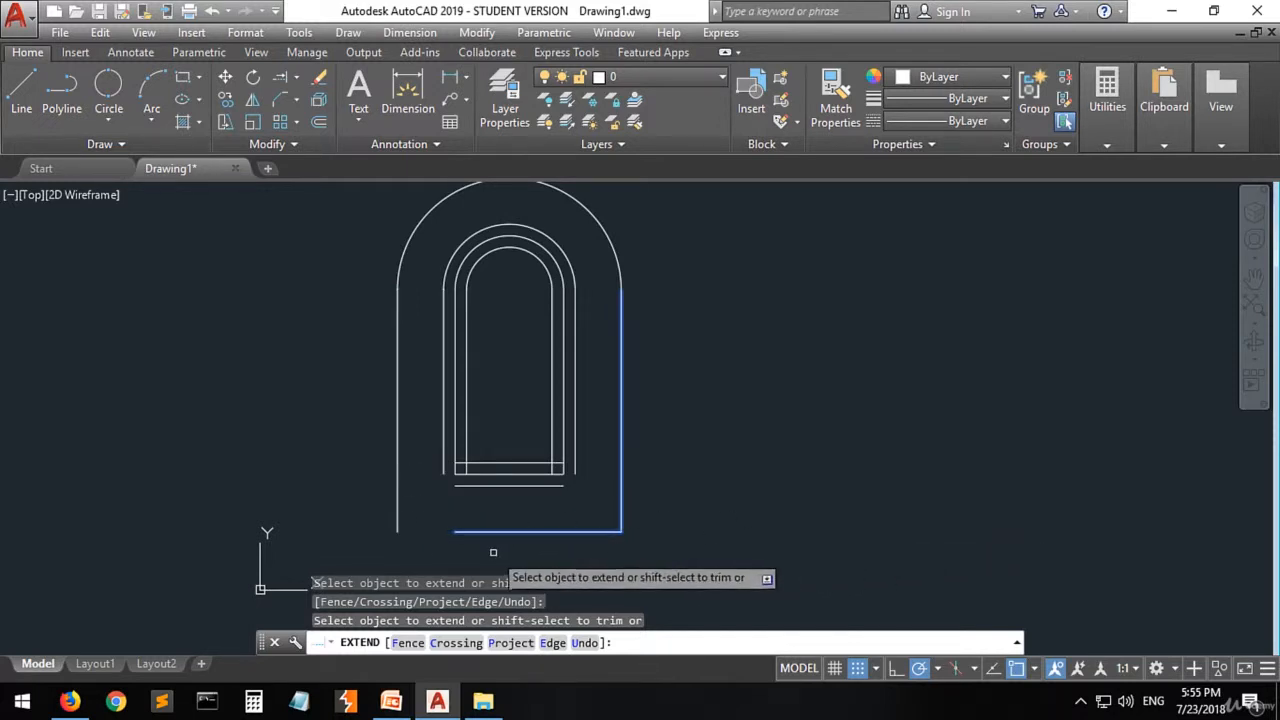
{"action": "key", "text": "Escape"}
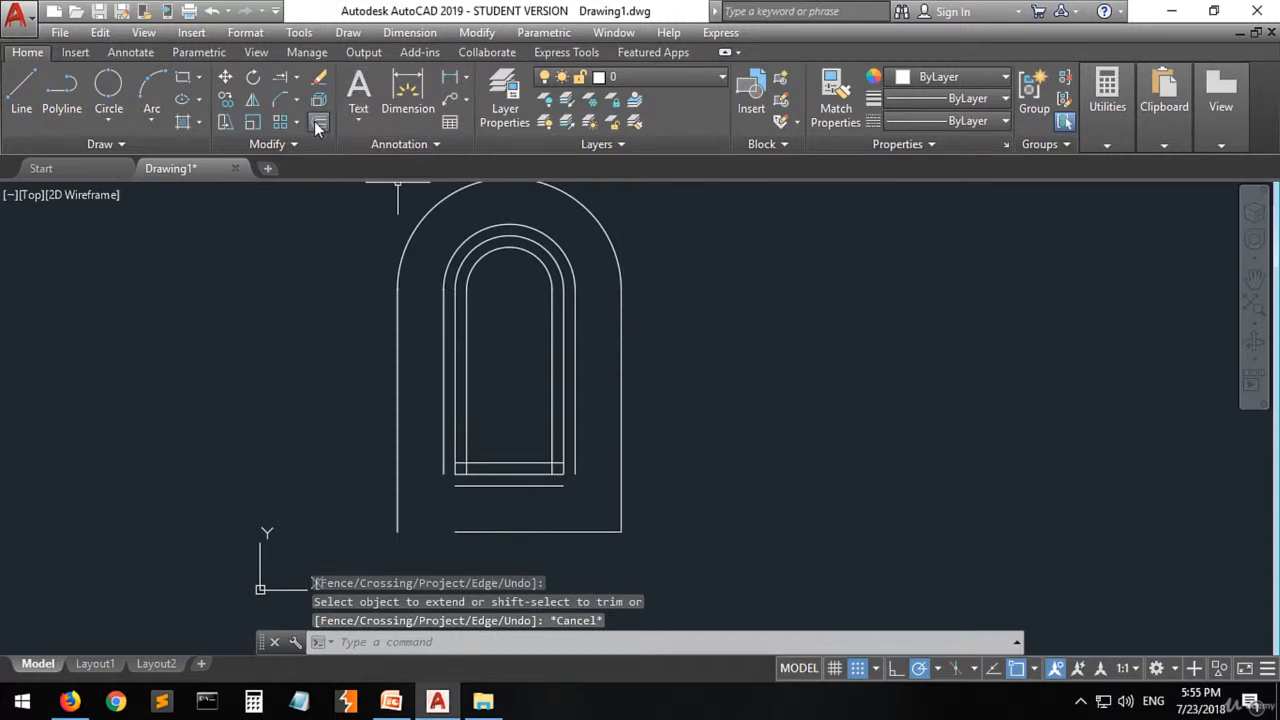
Step: Try to extend the lowest line to the outermost left side with only the lowest line as boundary and Edge mode Extend
{"action": "left_click", "coordinate": [281, 77]}
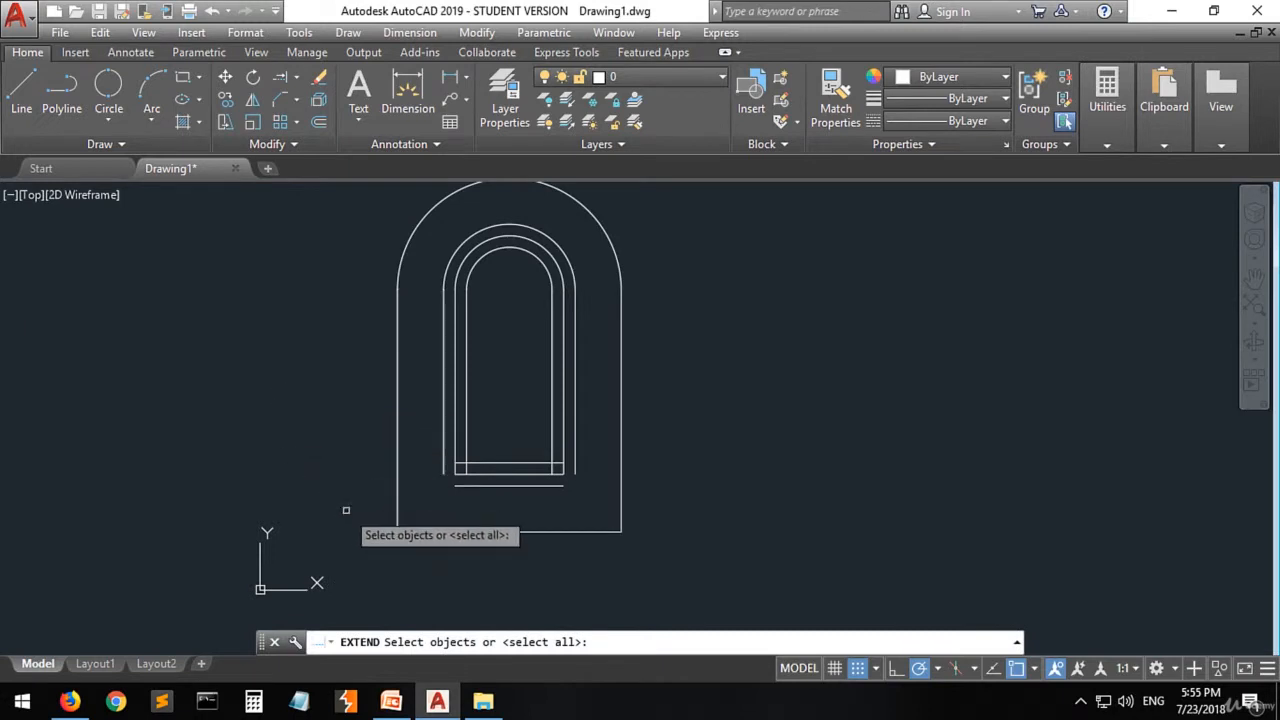
{"action": "left_click", "coordinate": [485, 531]}
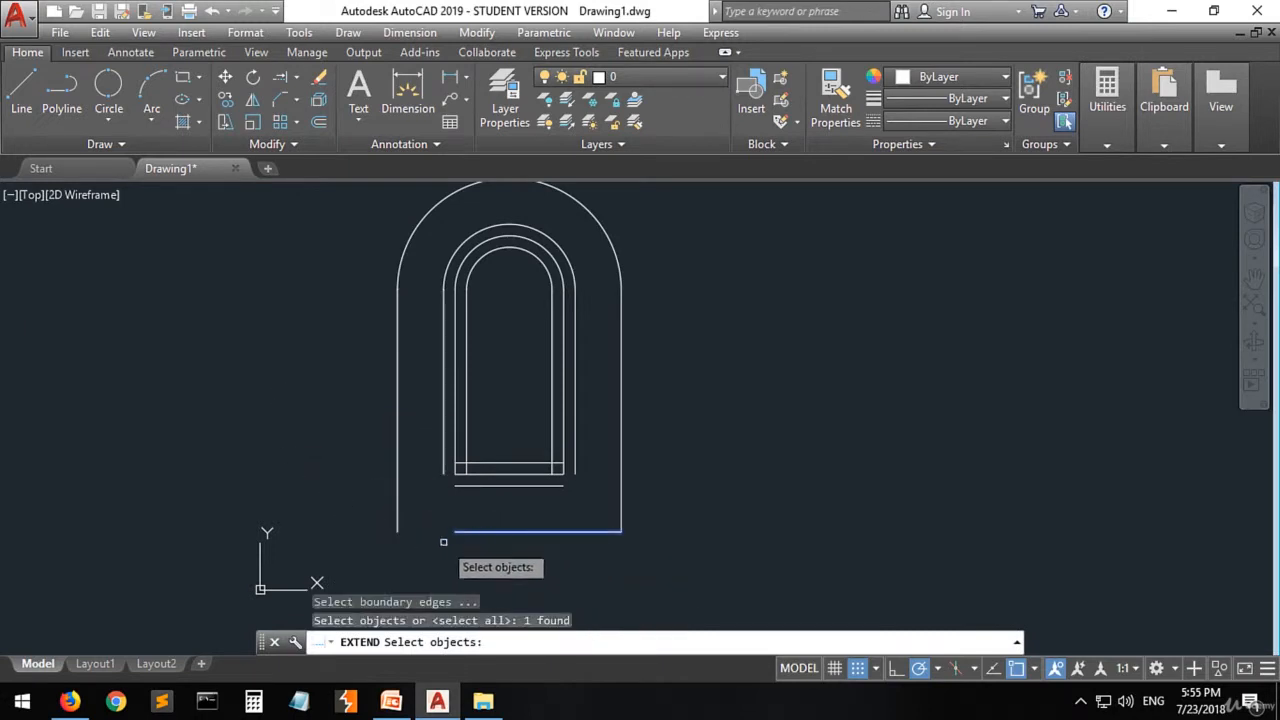
{"action": "key", "text": "Return"}
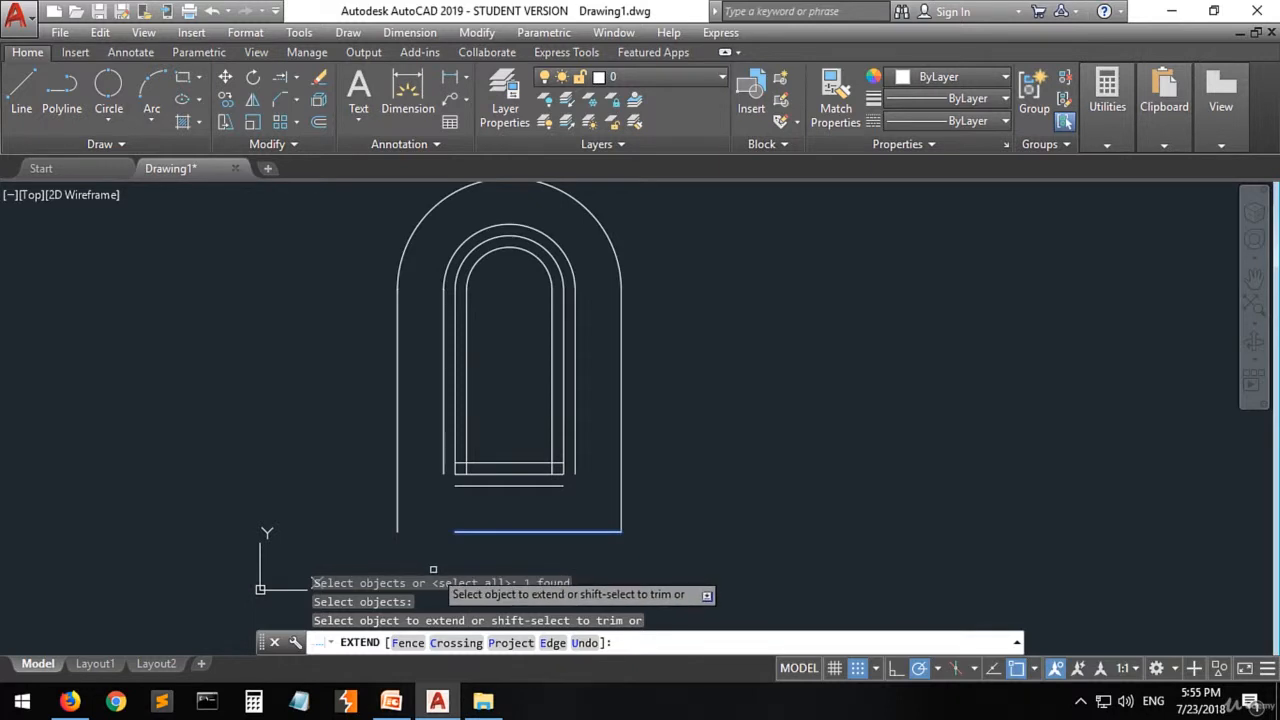
{"action": "key", "text": "Return"}
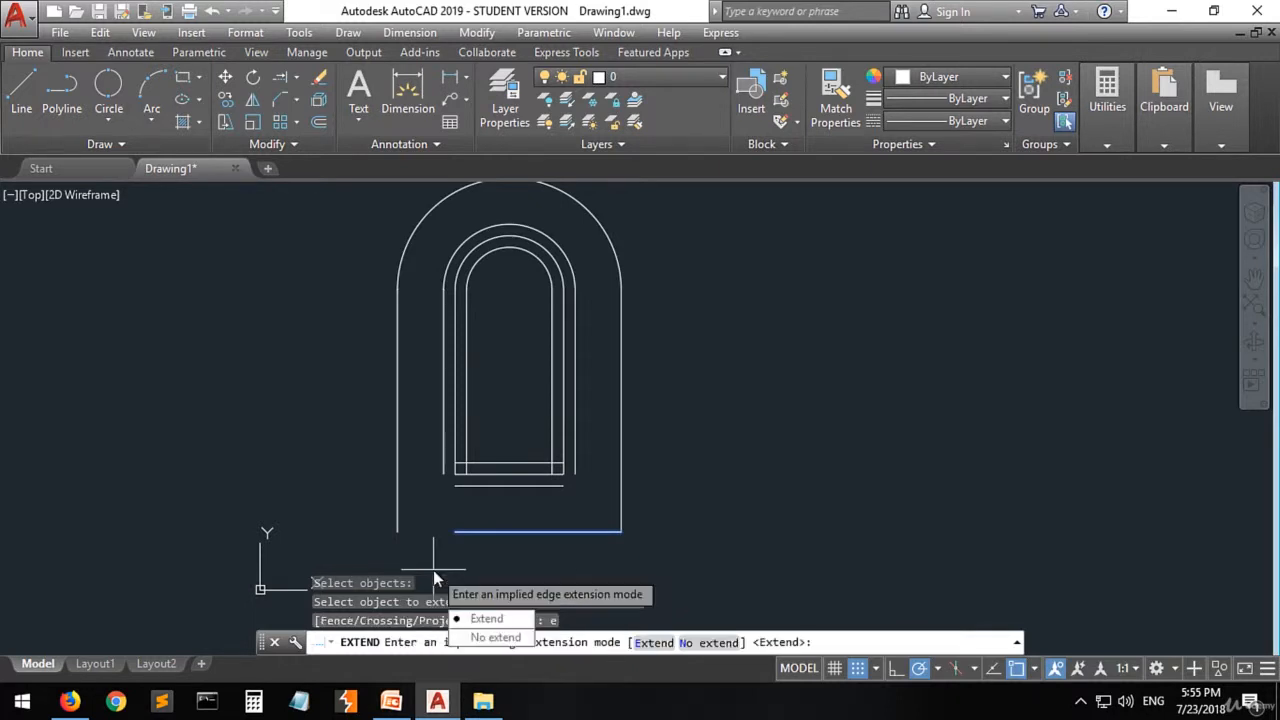
{"action": "left_click", "coordinate": [484, 620]}
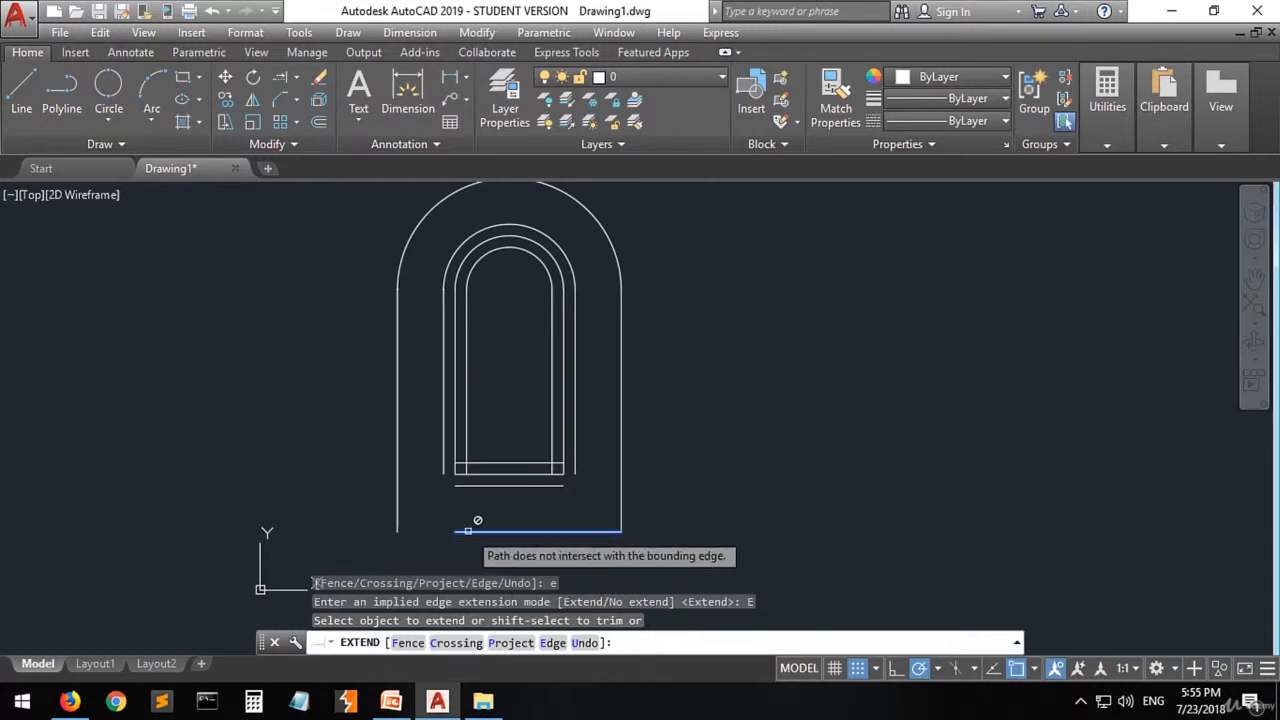
{"action": "left_click", "coordinate": [392, 528]}
{"action": "left_click", "coordinate": [419, 530]}
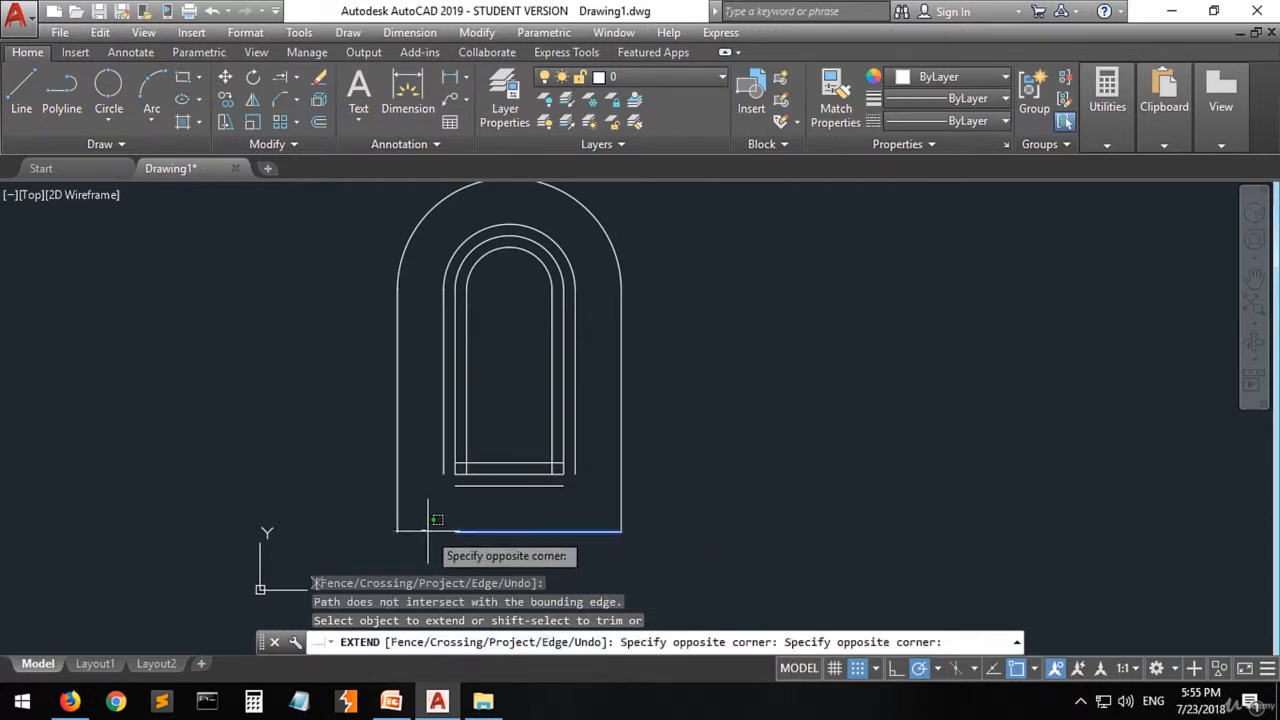
{"action": "left_click", "coordinate": [491, 554]}
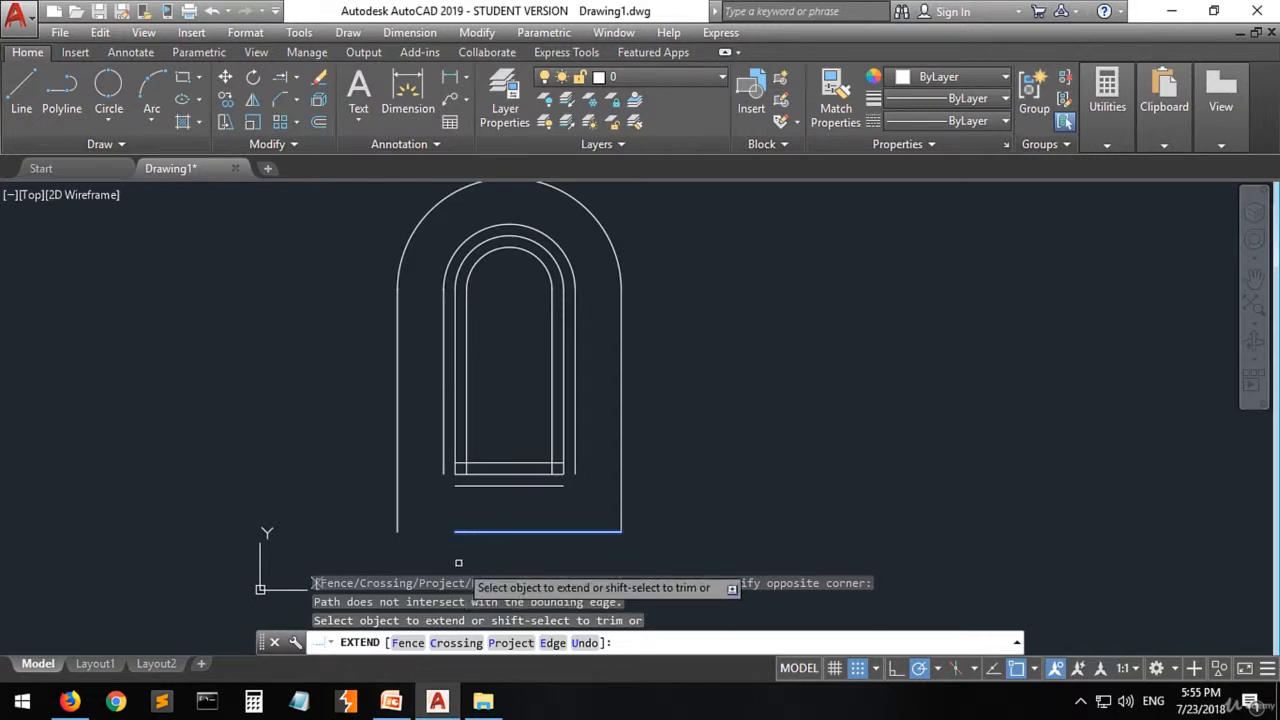
Step: Switch the implied edge mode to No extend and try again to close the outermost outline's lower-left corner
{"action": "type", "text": "e"}
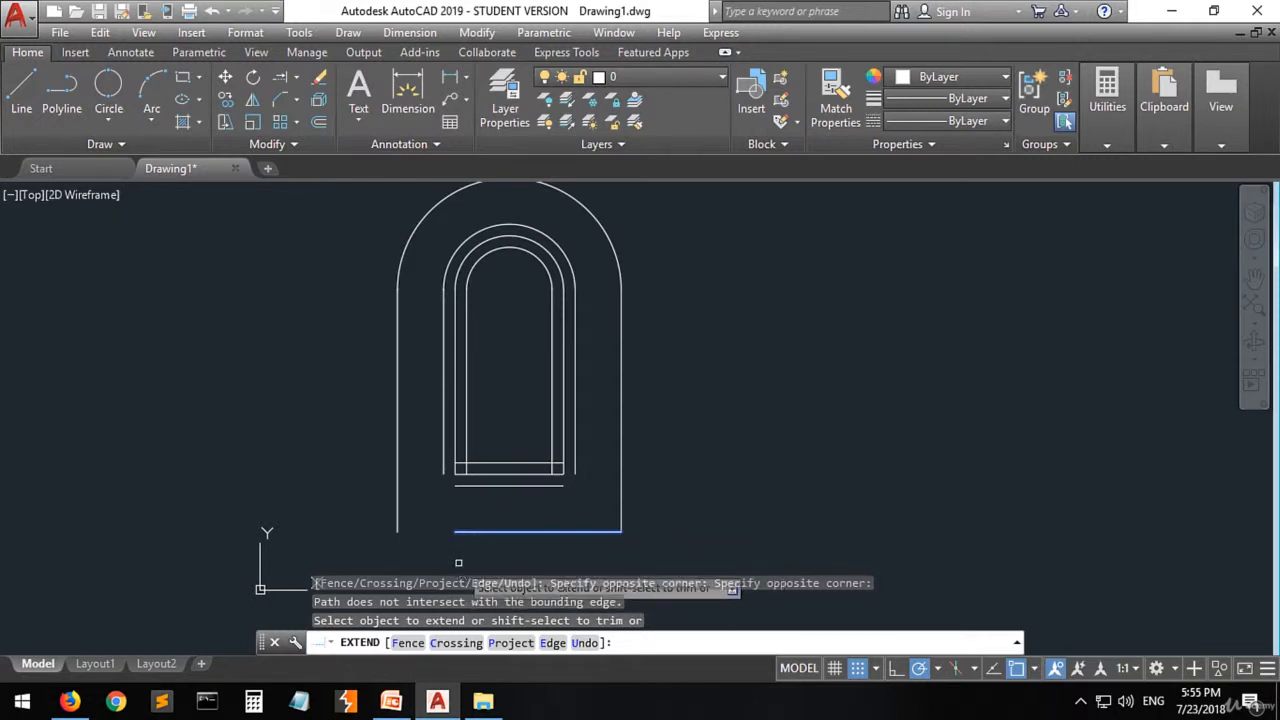
{"action": "key", "text": "Return"}
{"action": "key", "text": "Return"}
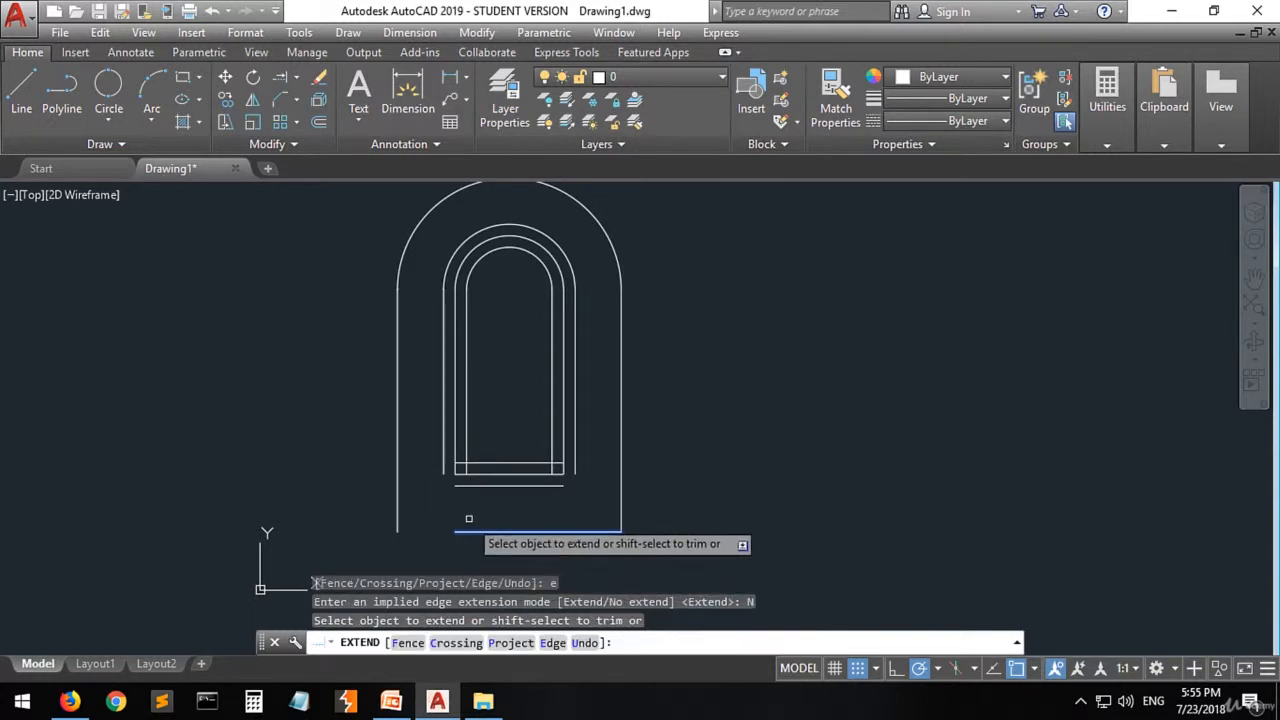
{"action": "left_click", "coordinate": [396, 512]}
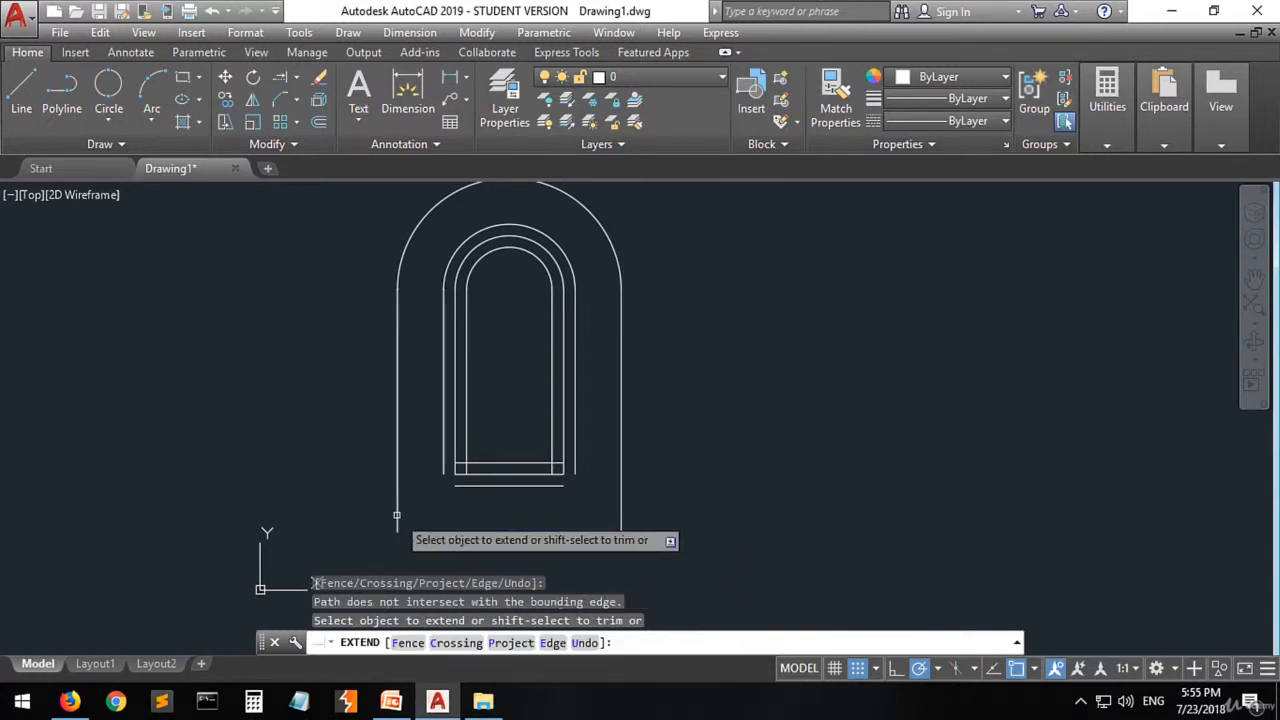
{"action": "key", "text": "Escape"}
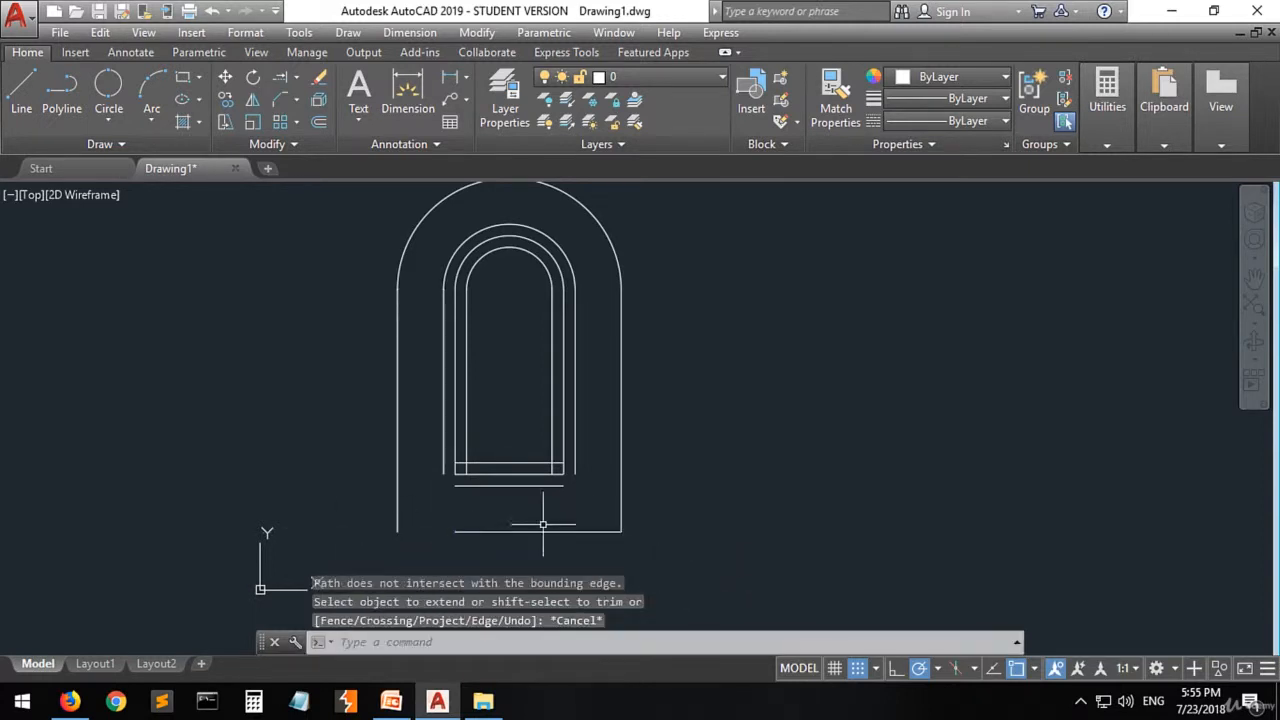
Step: Extend the lowest line to the outermost left side, using both lines as boundary edges
{"action": "left_click", "coordinate": [278, 80]}
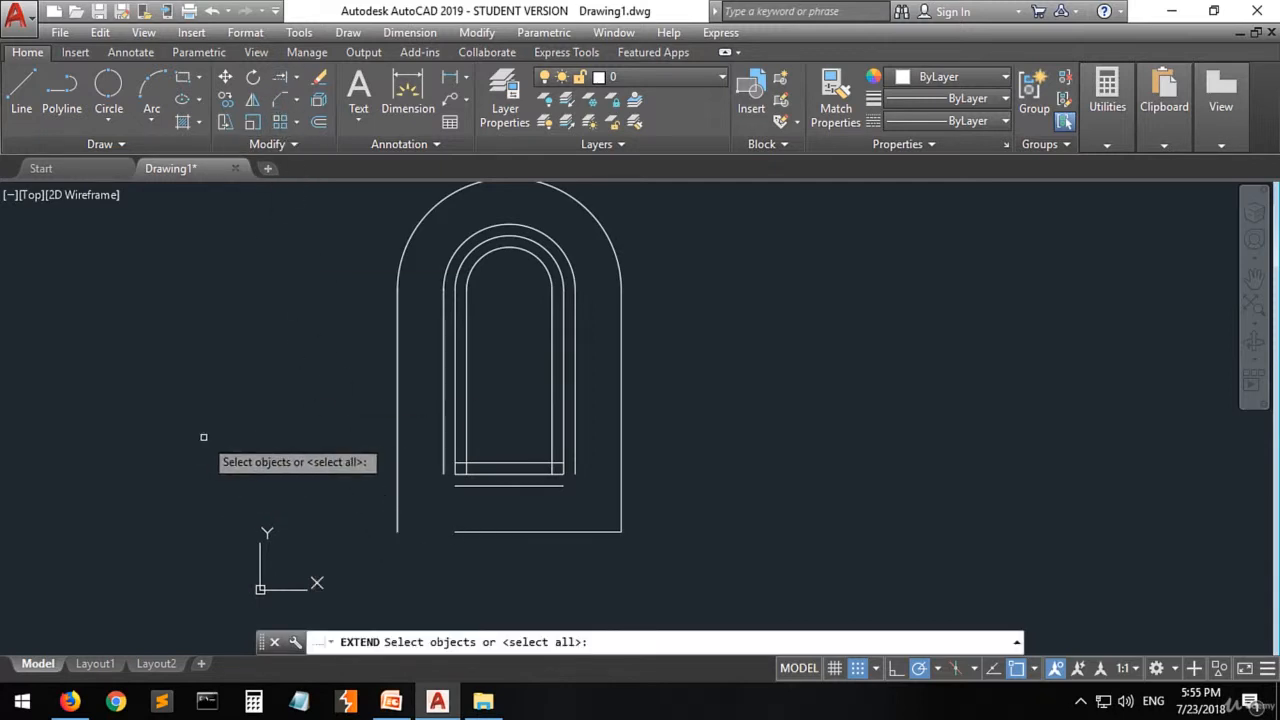
{"action": "left_click", "coordinate": [395, 516]}
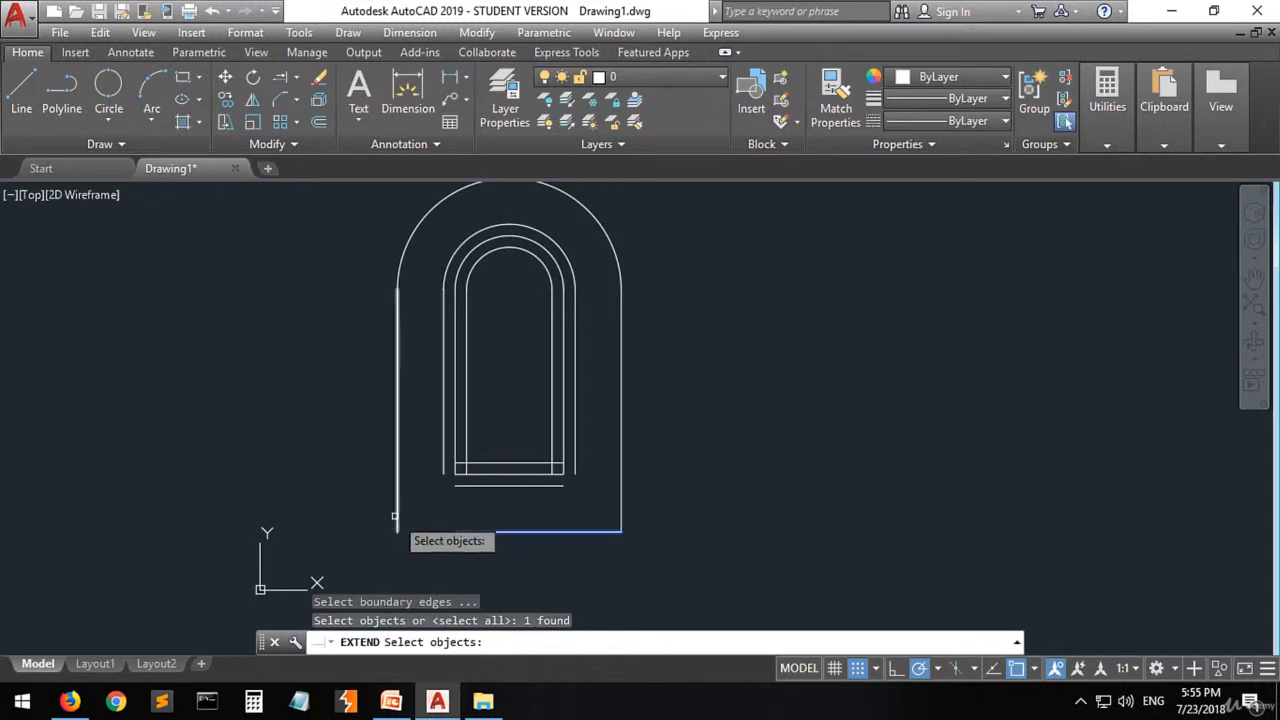
{"action": "left_click", "coordinate": [396, 522]}
{"action": "key", "text": "Return"}
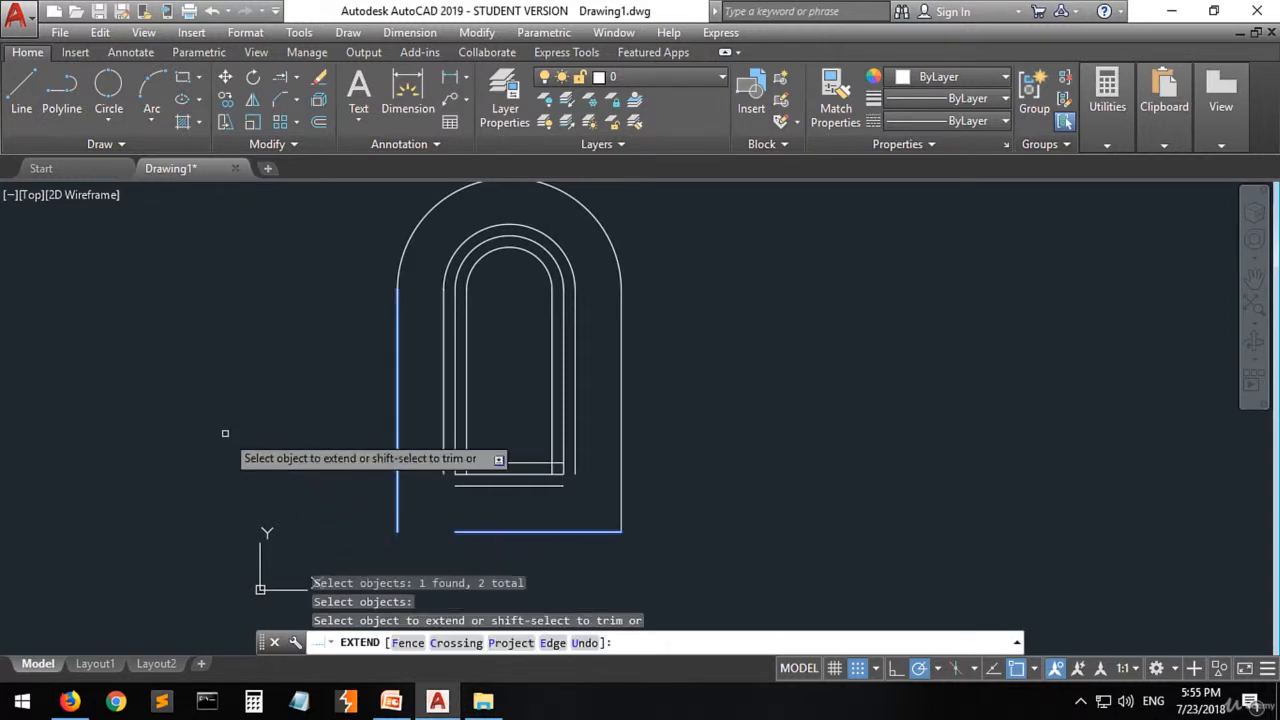
{"action": "left_click", "coordinate": [472, 533]}
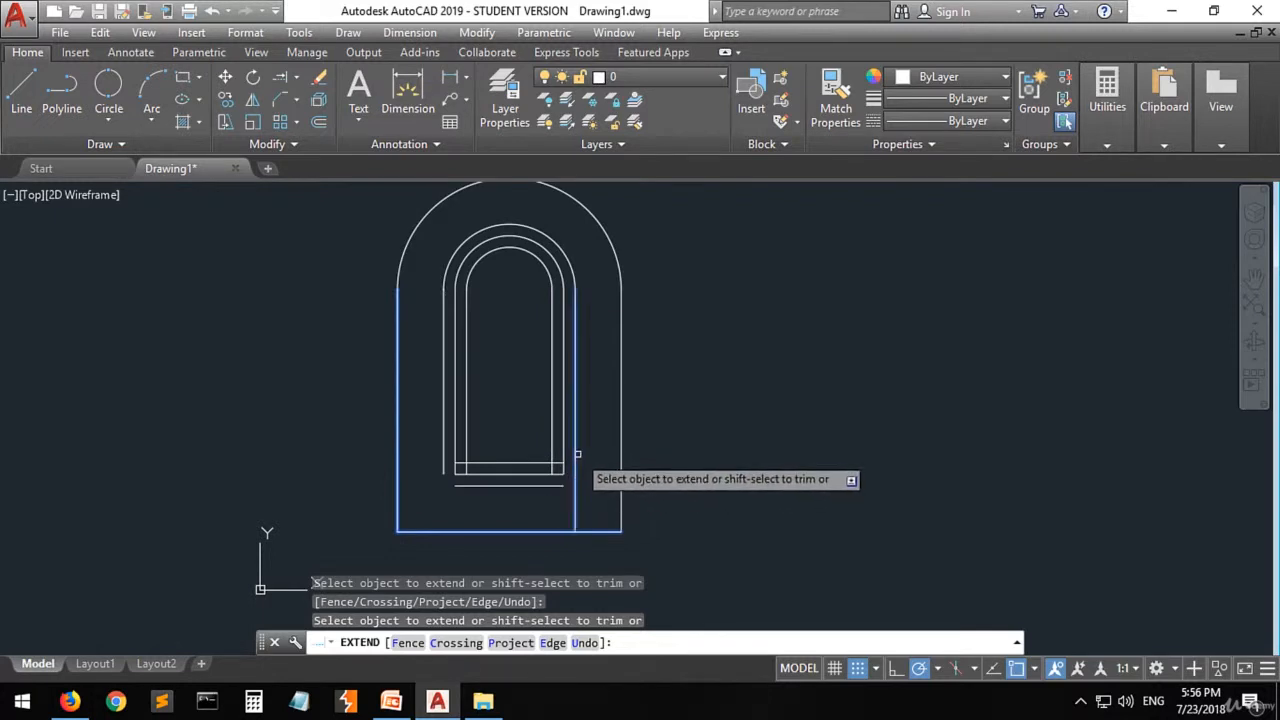
{"action": "key", "text": "Escape"}
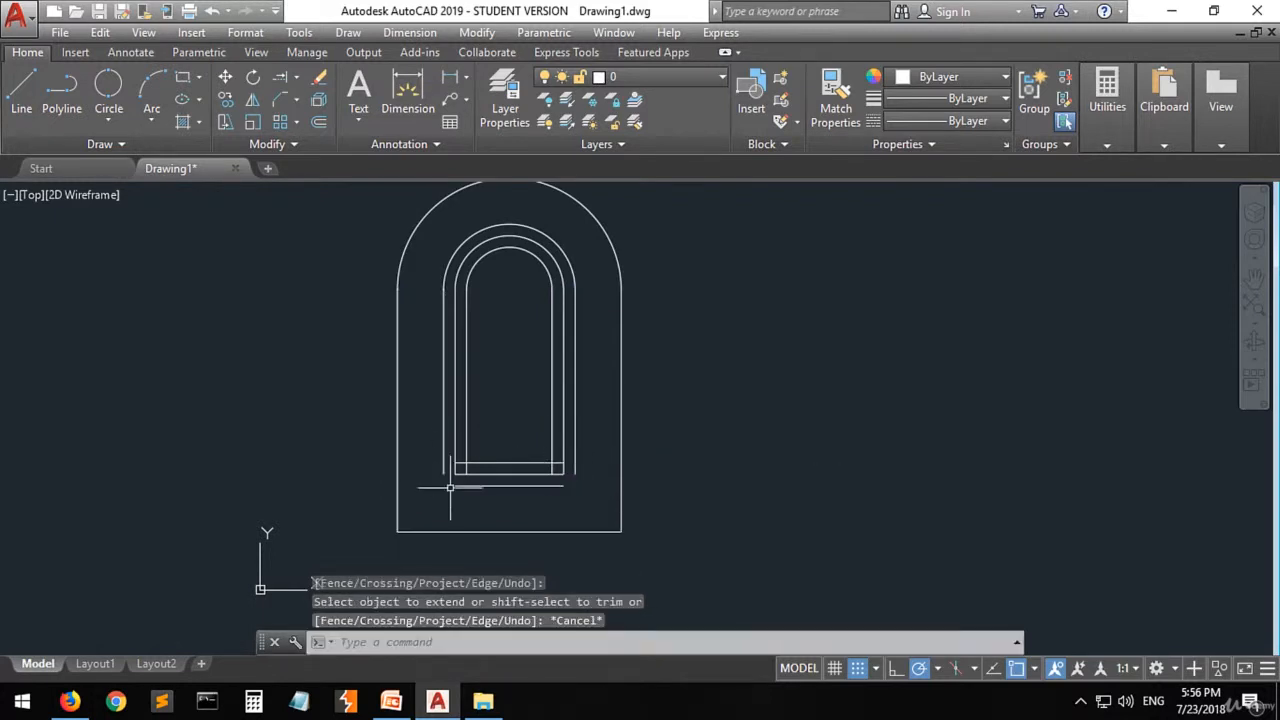
Step: Extend the 10-unit outward outline's right side and bottom line to a corner using Edge mode Extend, and extend its left side down to the bottom line's level
{"action": "scroll", "coordinate": [513, 462], "scroll_direction": "up", "scroll_amount": 2}
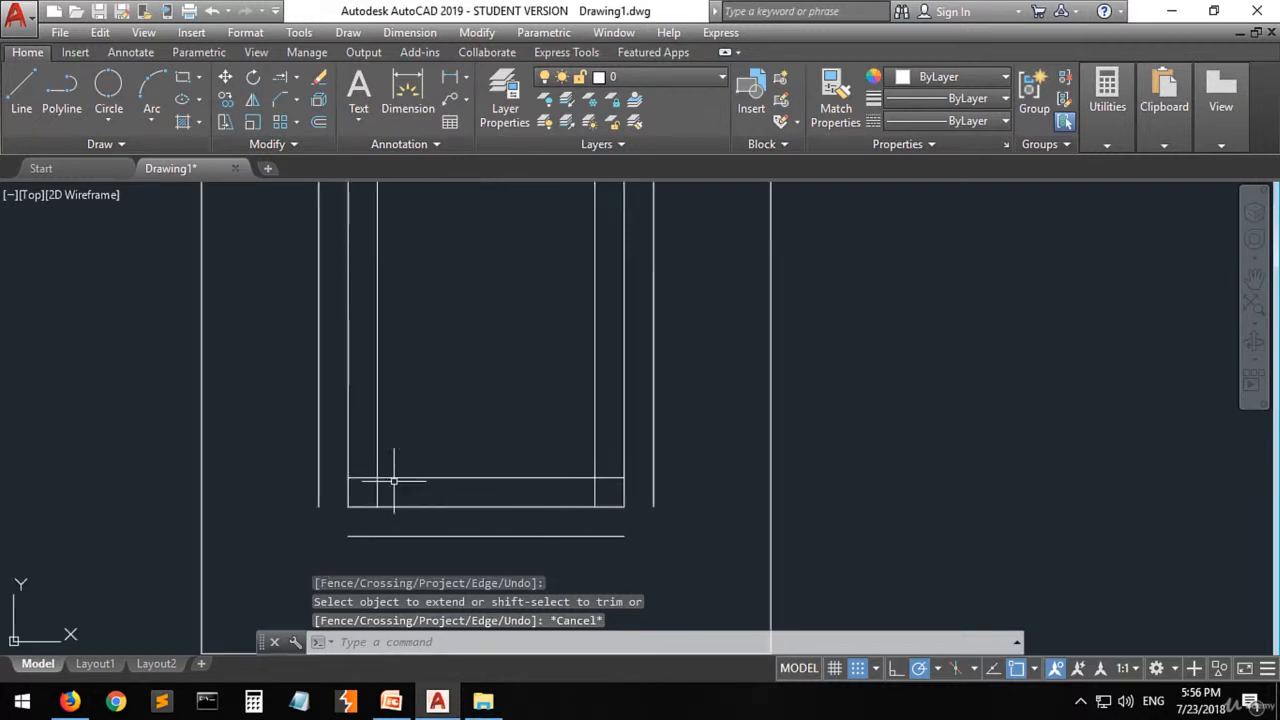
{"action": "left_click", "coordinate": [279, 83]}
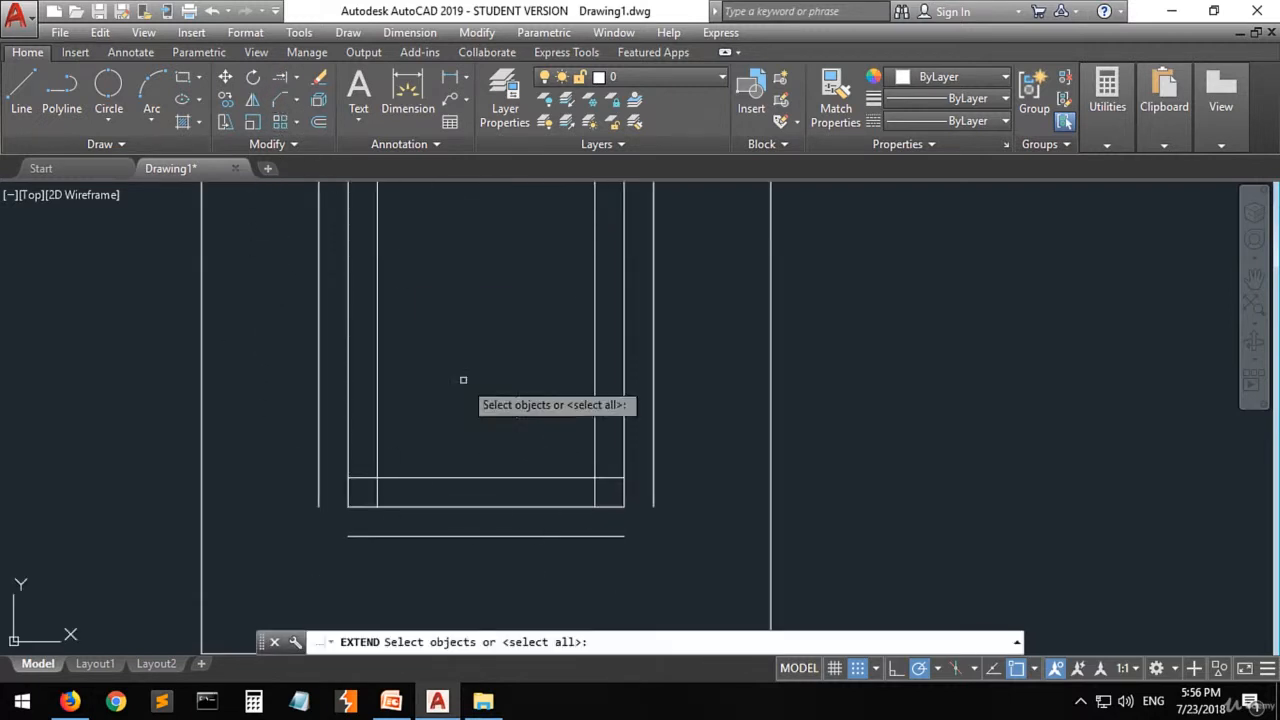
{"action": "left_click", "coordinate": [653, 478]}
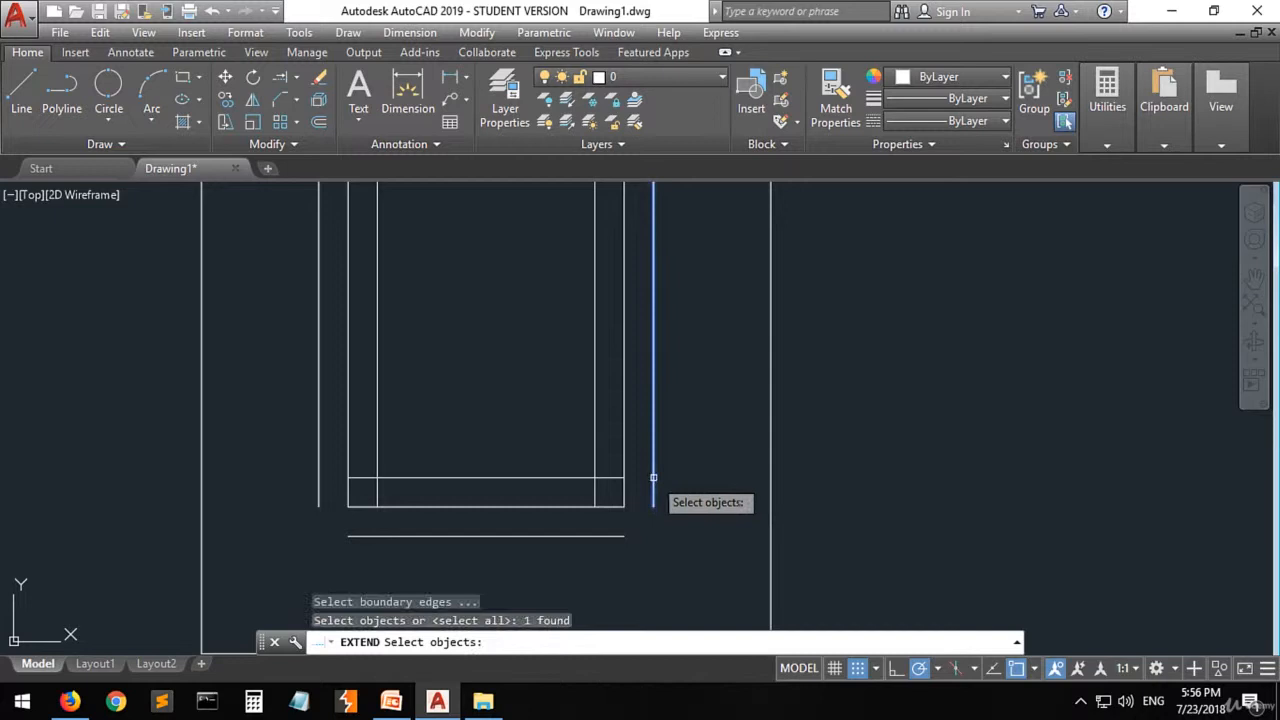
{"action": "left_click", "coordinate": [603, 537]}
{"action": "key", "text": "Return"}
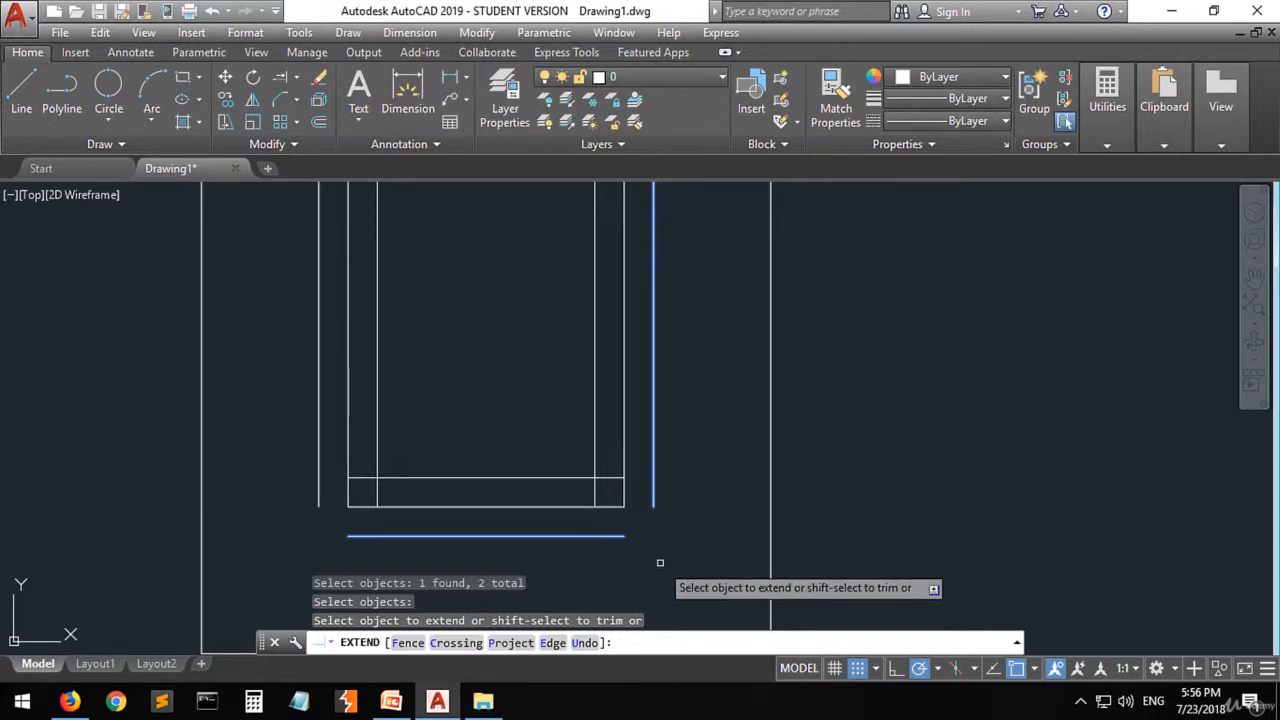
{"action": "type", "text": "e"}
{"action": "key", "text": "Return"}
{"action": "key", "text": "Down"}
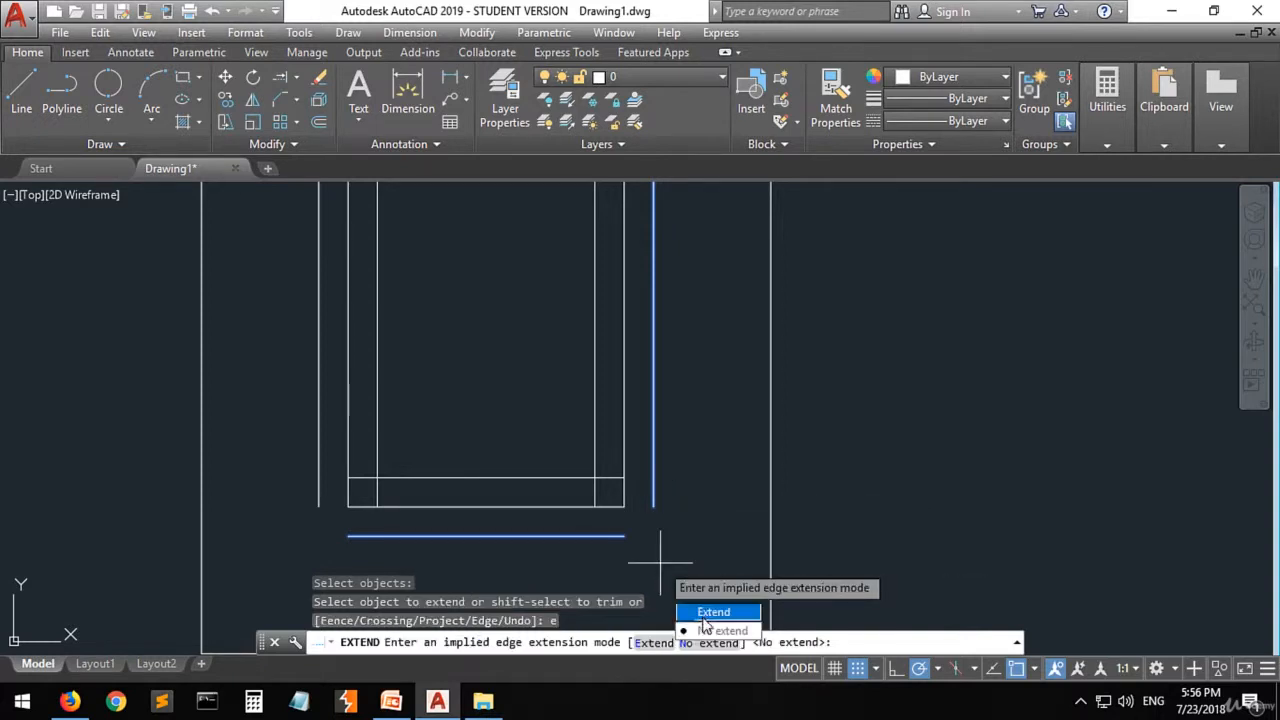
{"action": "key", "text": "Return"}
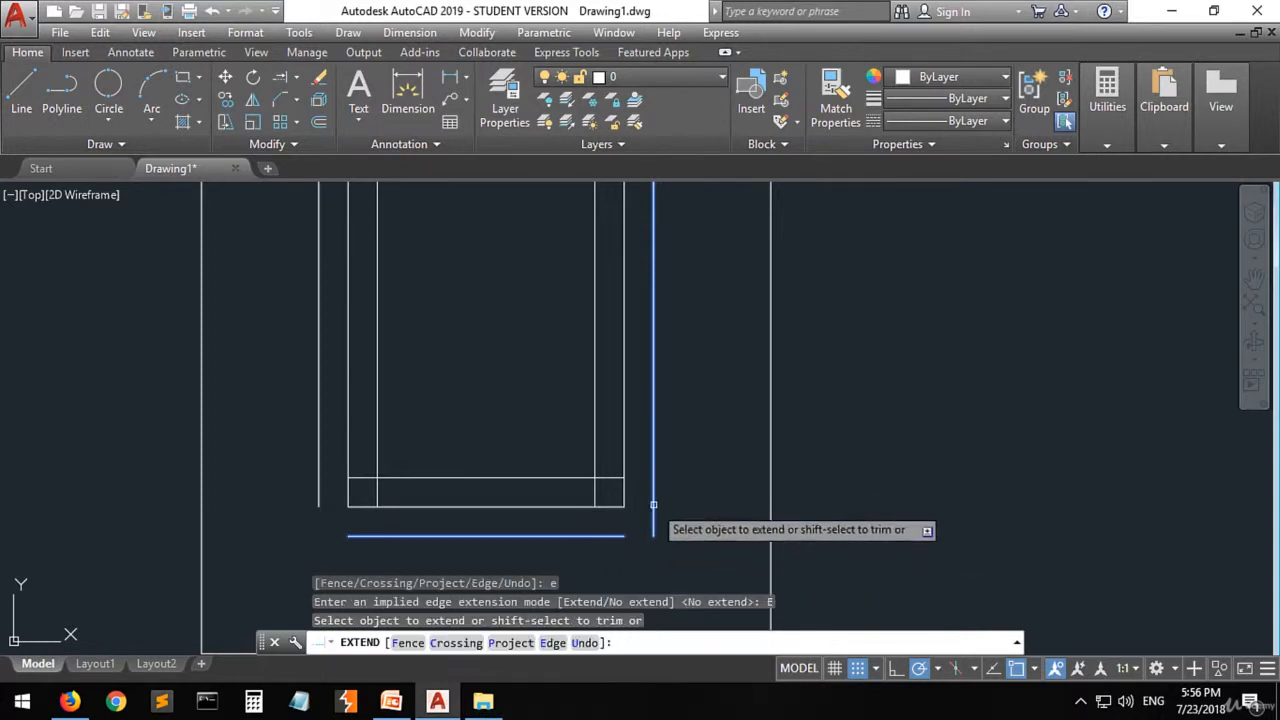
{"action": "left_click", "coordinate": [652, 528]}
{"action": "left_click", "coordinate": [610, 537]}
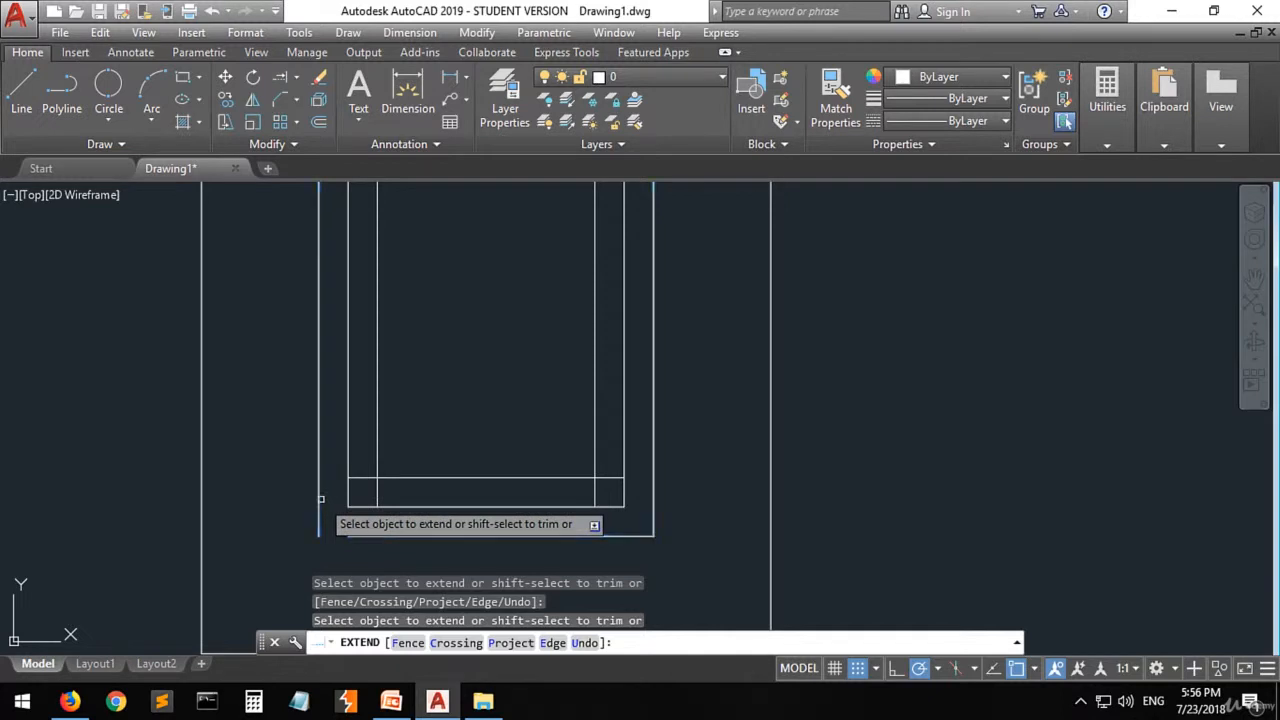
{"action": "key", "text": "Escape"}
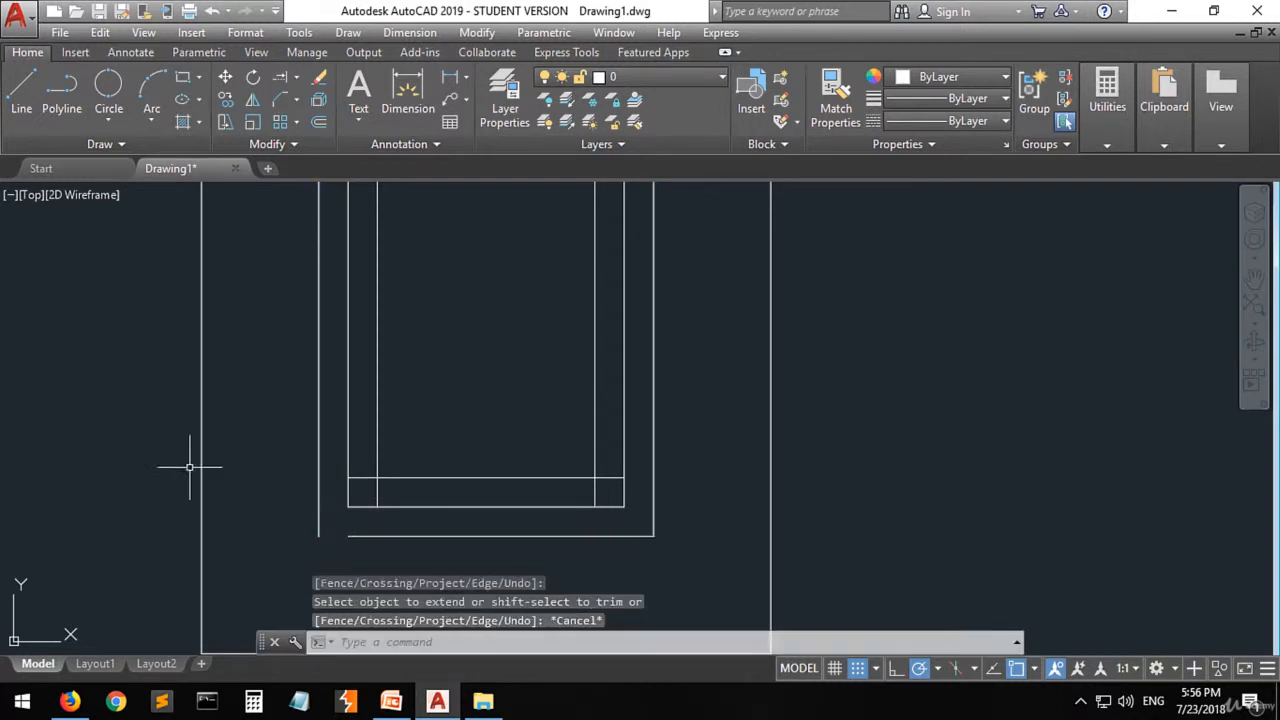
Step: Extend the 10-unit outward outline's bottom line to its left side, using both lines as boundary edges, to close the lower-left corner
{"action": "left_click", "coordinate": [280, 79]}
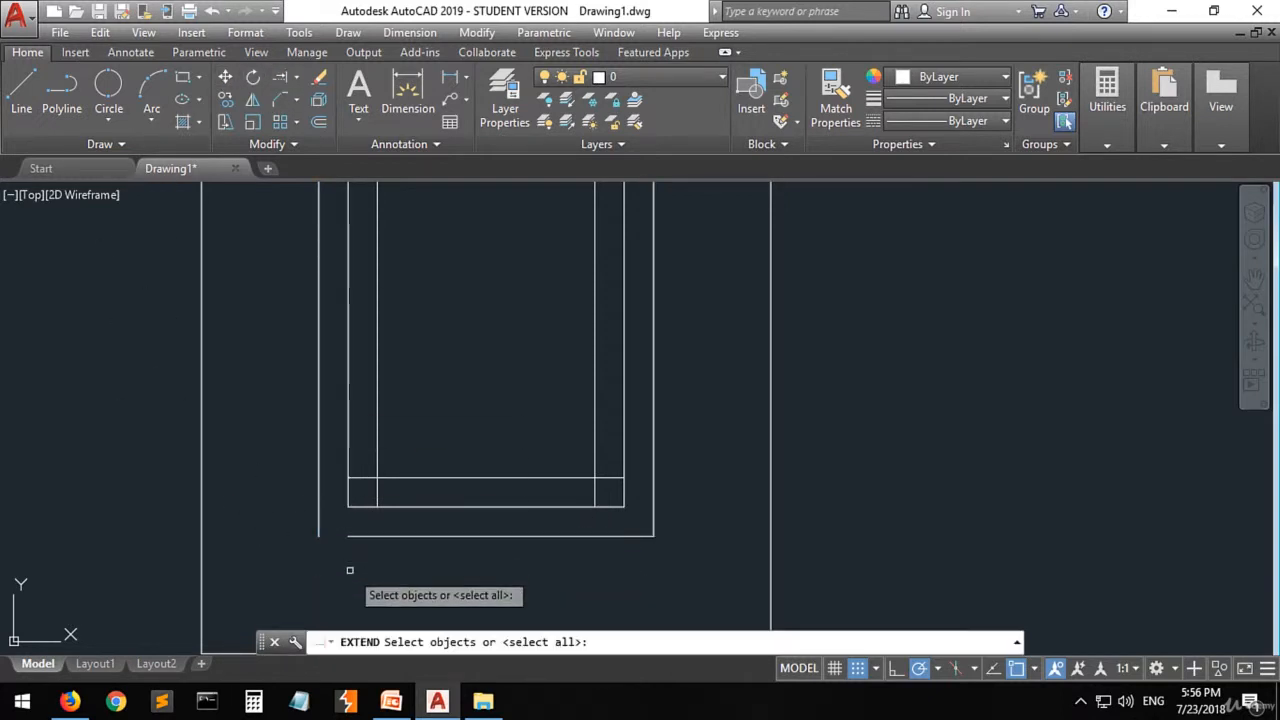
{"action": "left_click", "coordinate": [373, 533]}
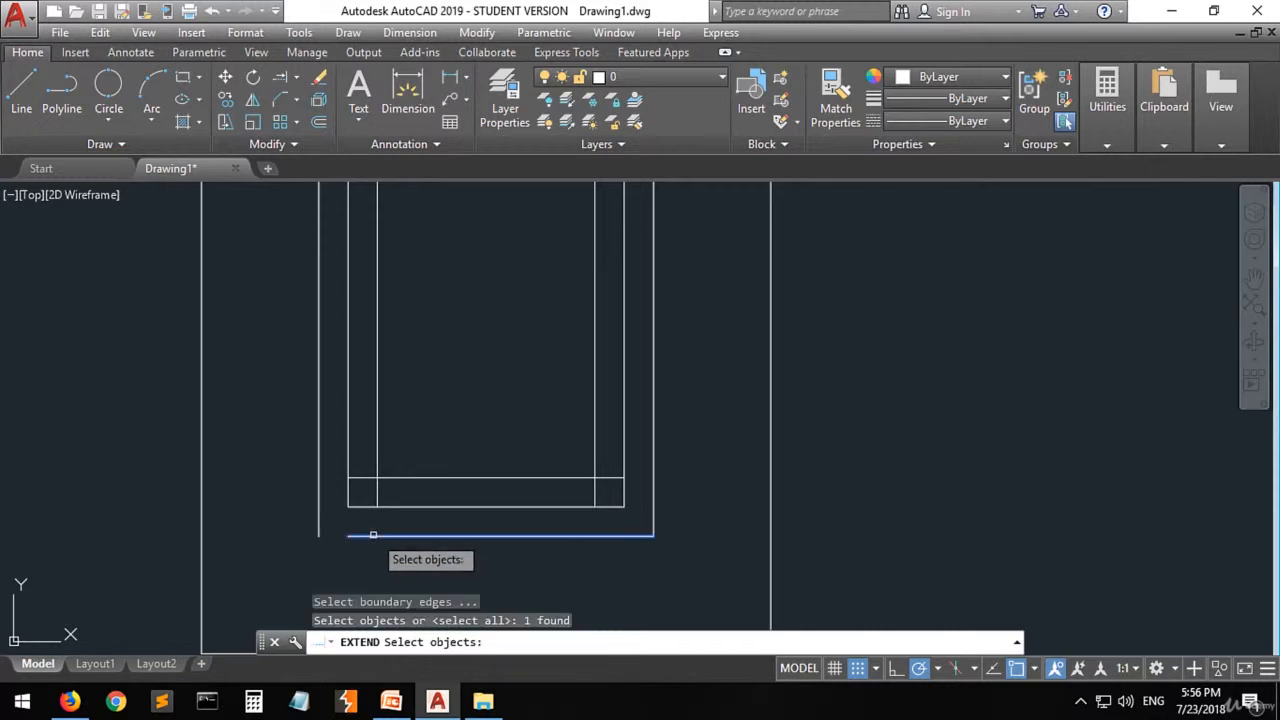
{"action": "left_click", "coordinate": [318, 515]}
{"action": "key", "text": "Return"}
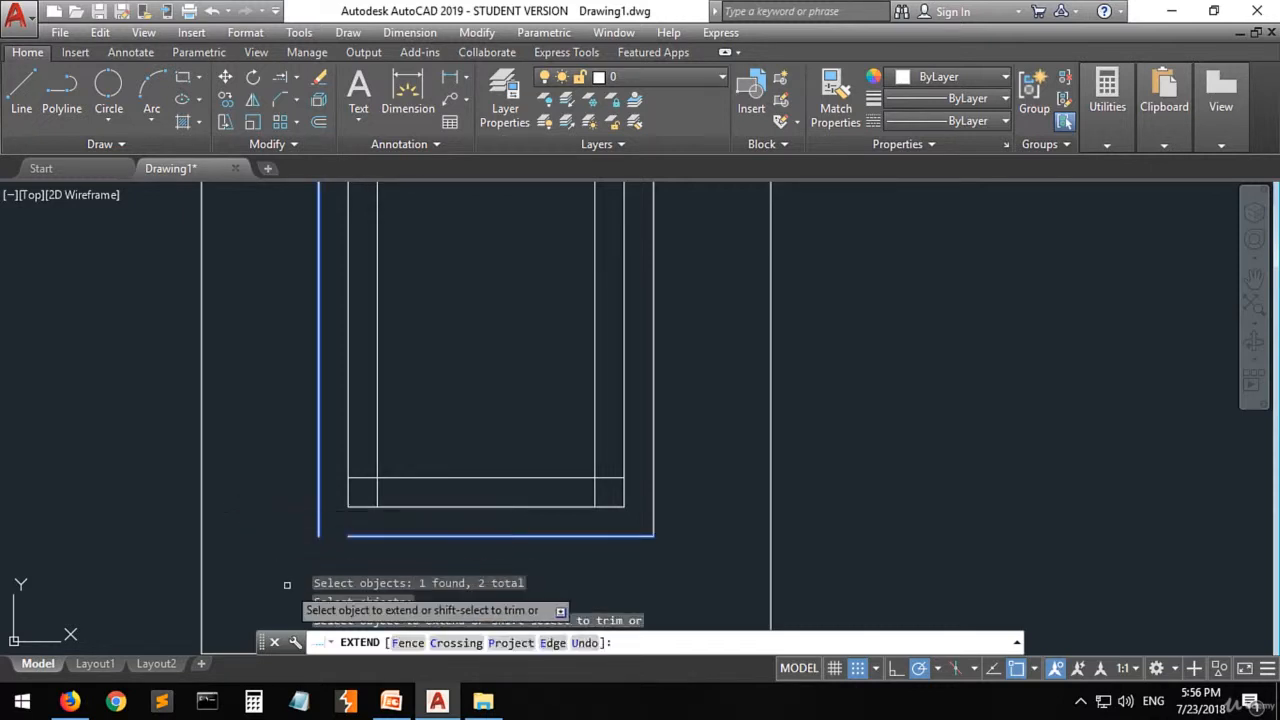
{"action": "left_click", "coordinate": [370, 531]}
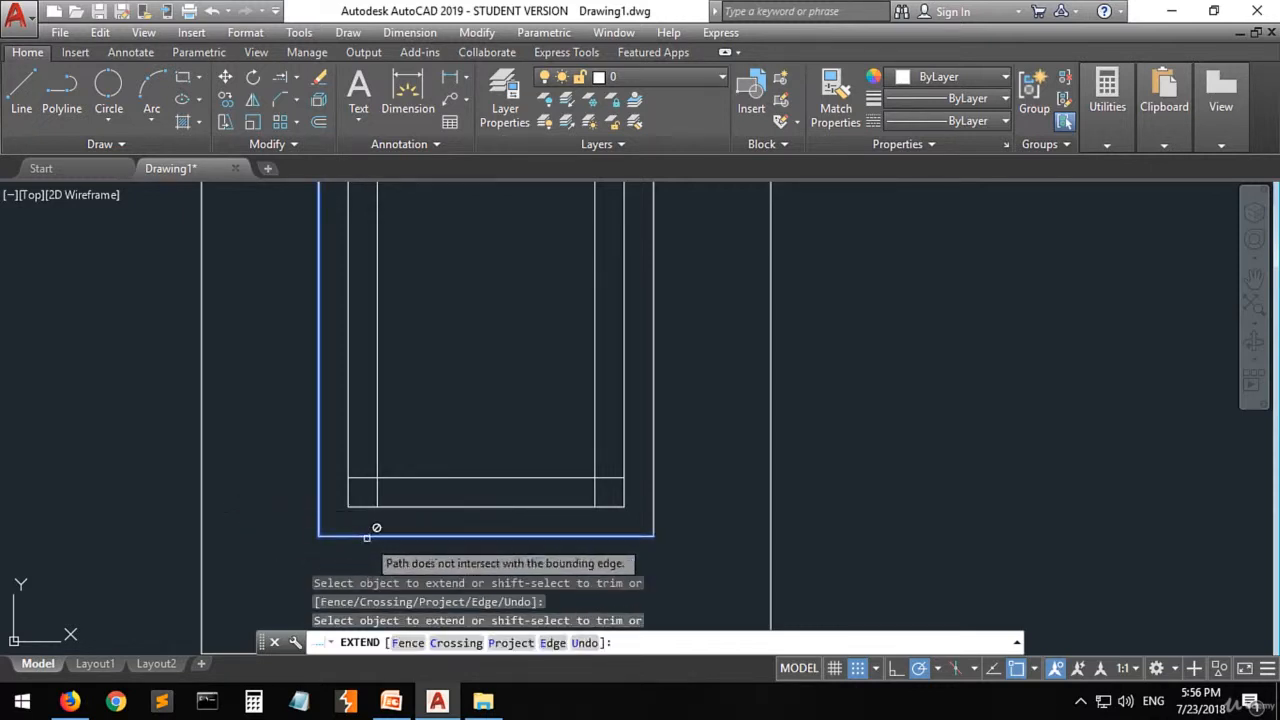
{"action": "scroll", "coordinate": [555, 572], "scroll_direction": "down", "scroll_amount": 3}
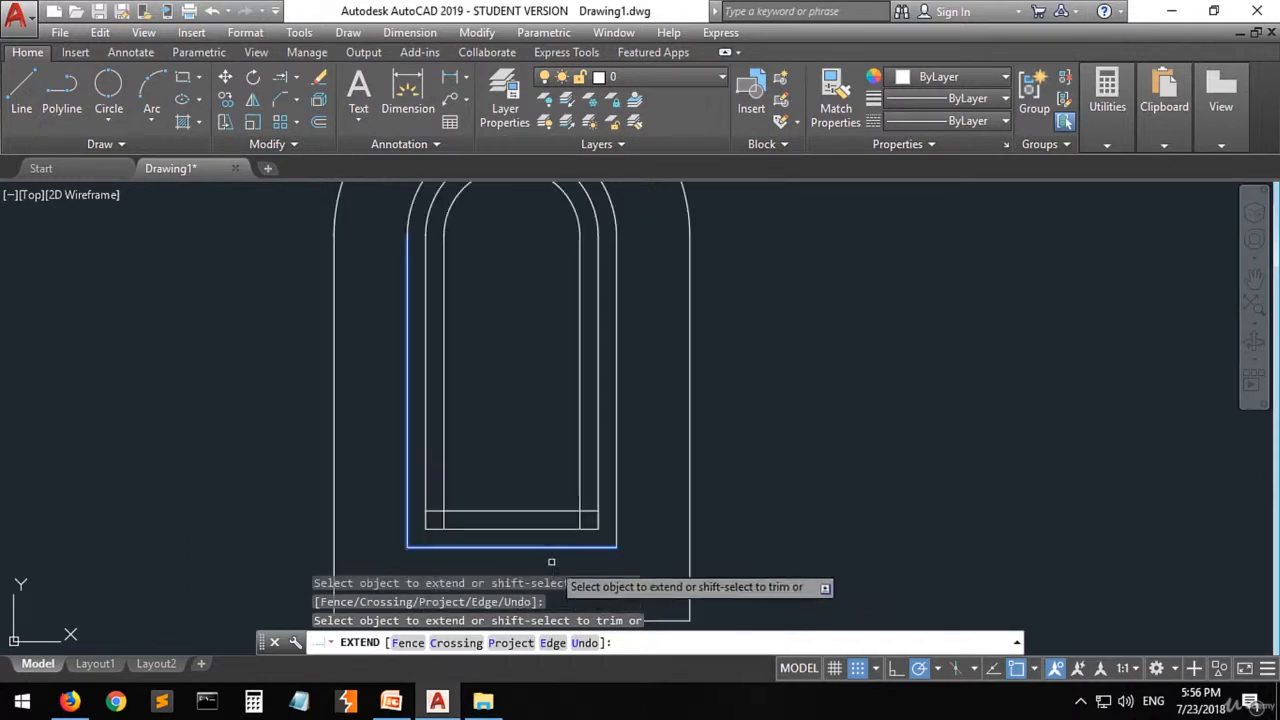
{"action": "scroll", "coordinate": [306, 400], "scroll_direction": "down", "scroll_amount": 2}
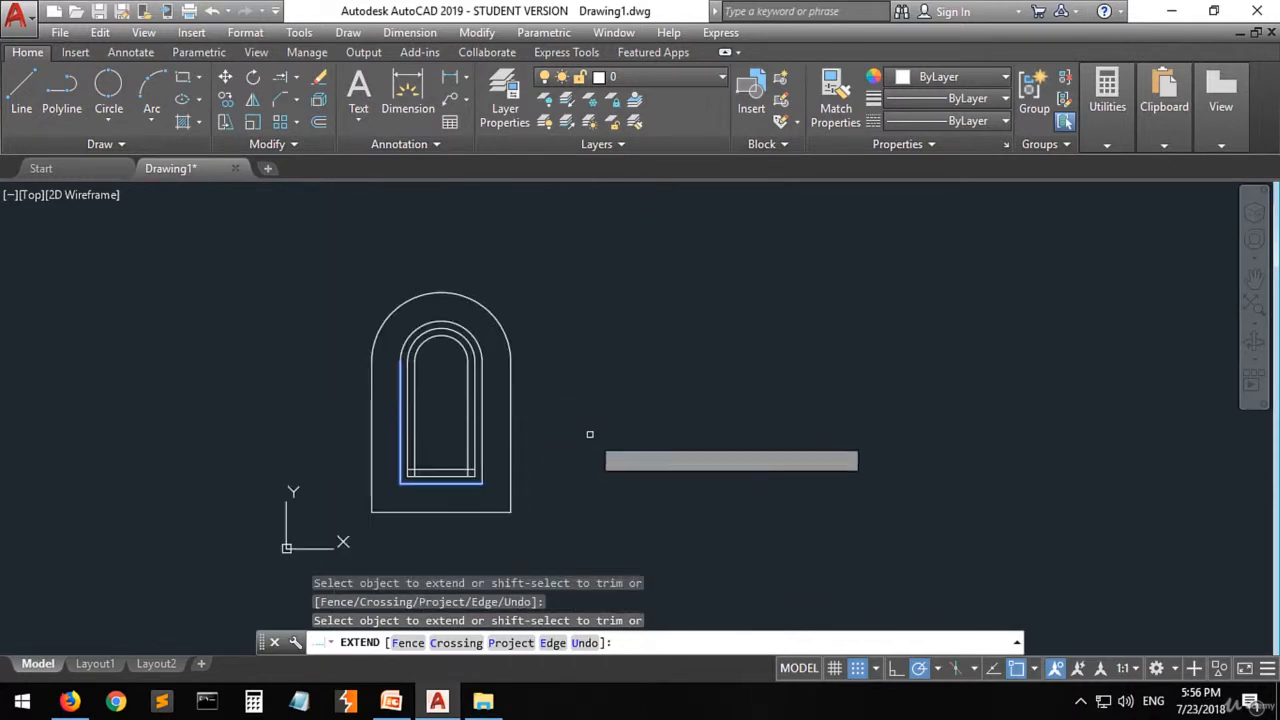
{"action": "key", "text": "Escape"}
{"action": "scroll", "coordinate": [569, 452], "scroll_direction": "up", "scroll_amount": 2}
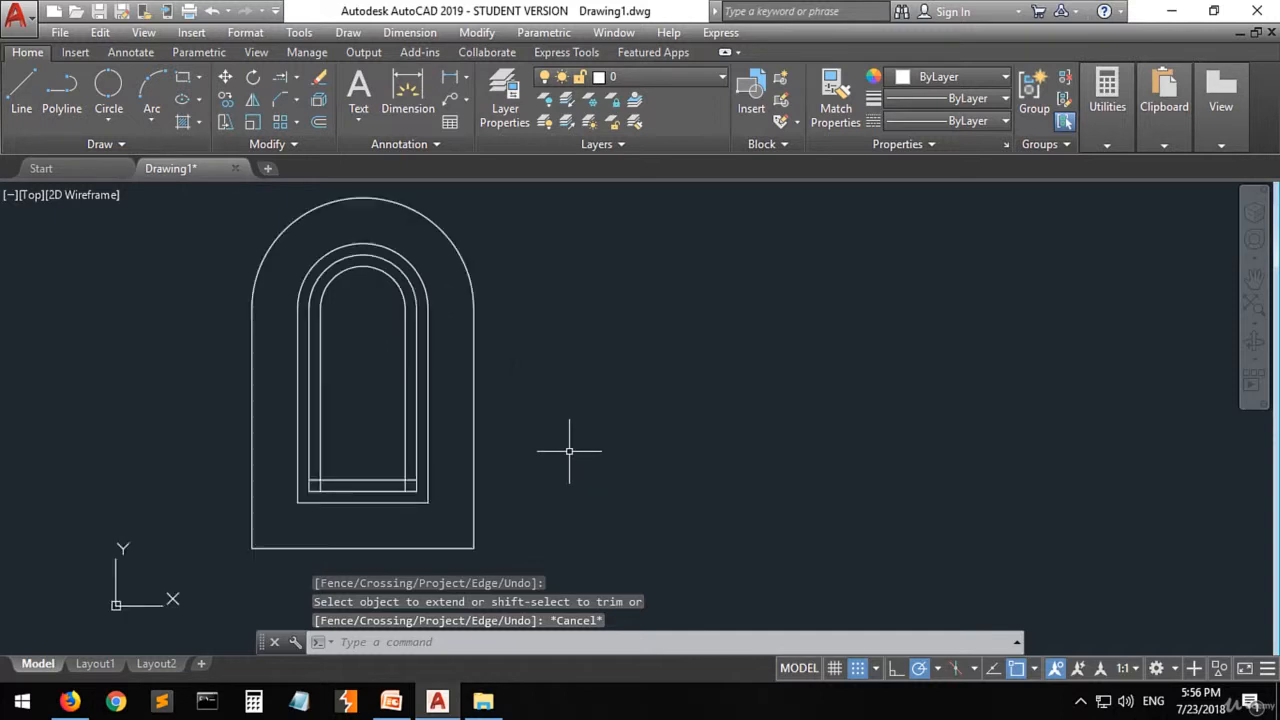